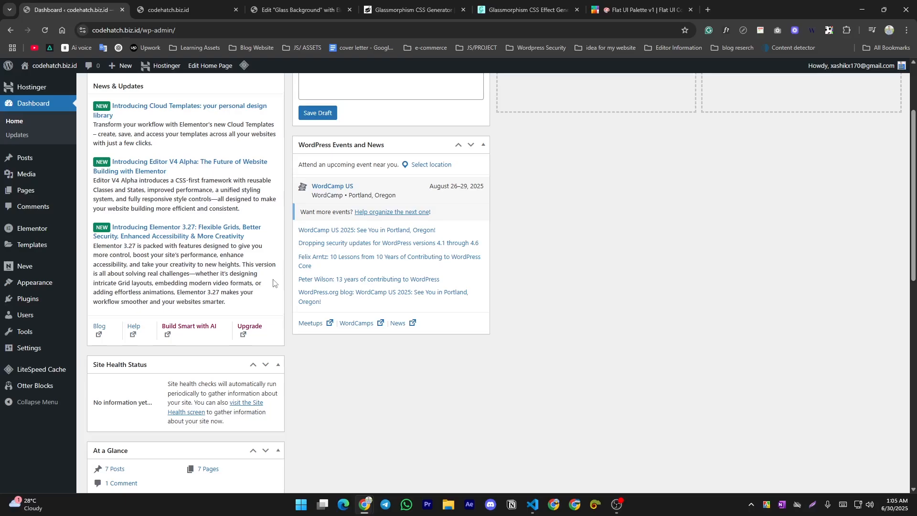
View the hero section at the start of the site's live home page.
{"action": "scroll", "coordinate": [366, 272], "scroll_direction": "up", "scroll_amount": 3}
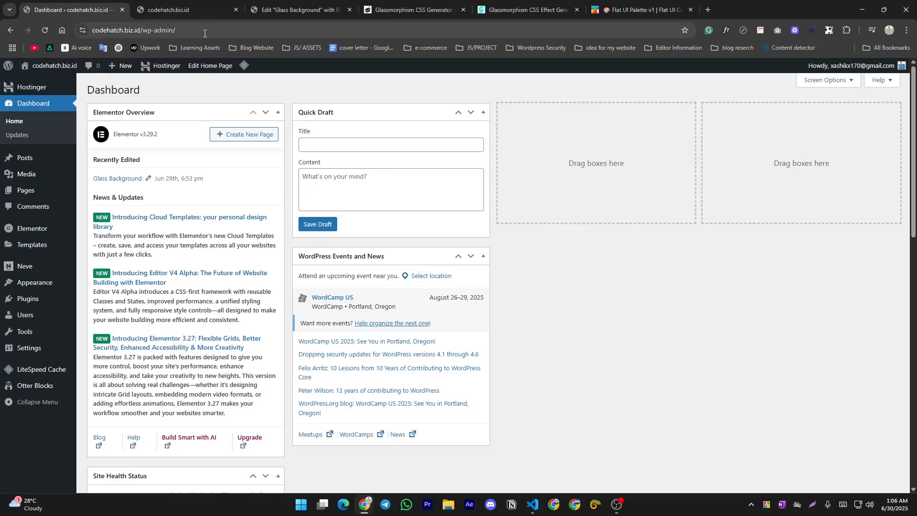
{"action": "left_click", "coordinate": [170, 9]}
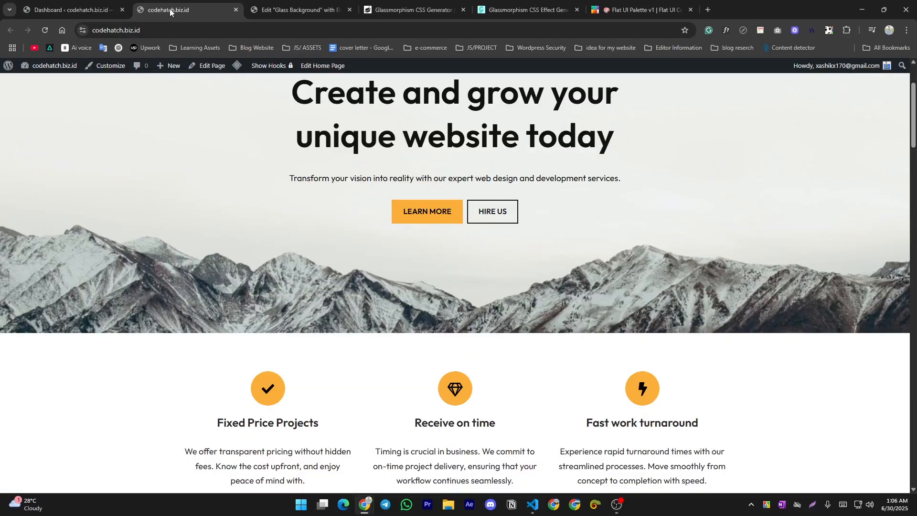
{"action": "scroll", "coordinate": [485, 266], "scroll_direction": "up", "scroll_amount": 2}
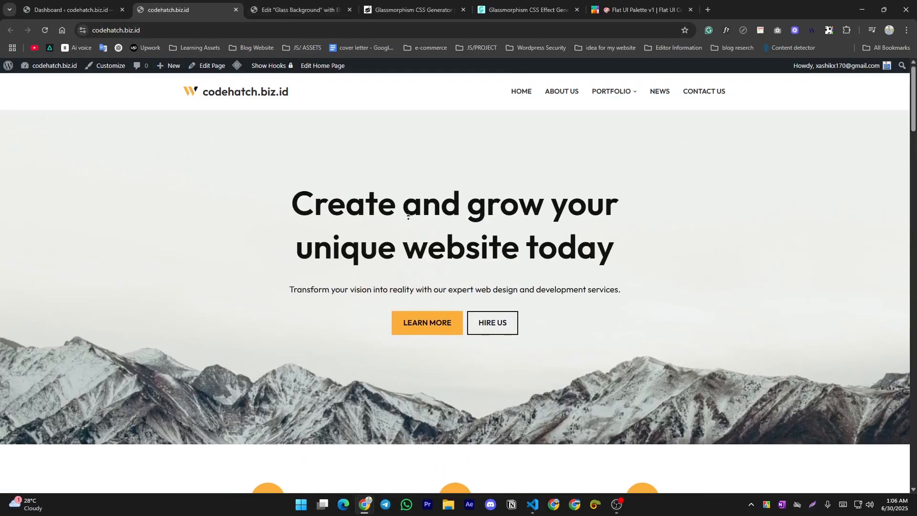
Add a single-column container to the Glass Background page in the Elementor editor and set its minimum height to 100 vh.
{"action": "left_click", "coordinate": [305, 10]}
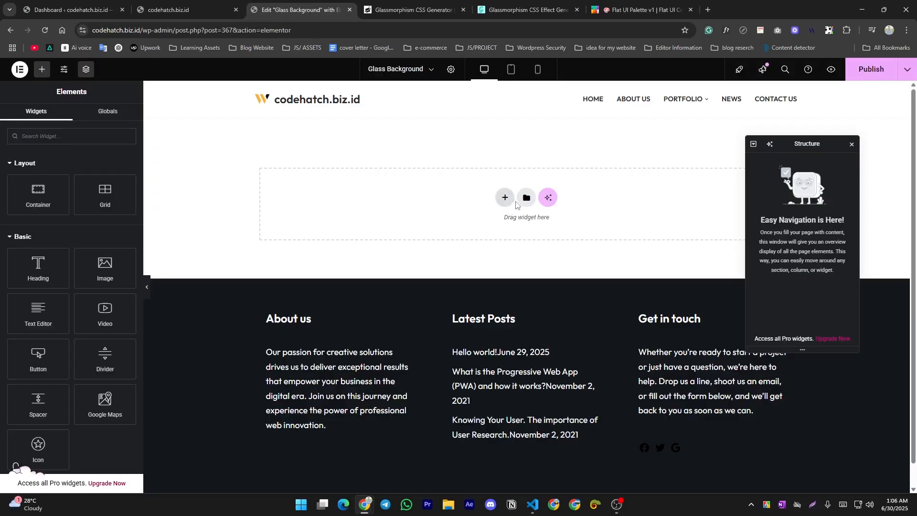
{"action": "left_click", "coordinate": [505, 198]}
{"action": "left_click", "coordinate": [493, 228]}
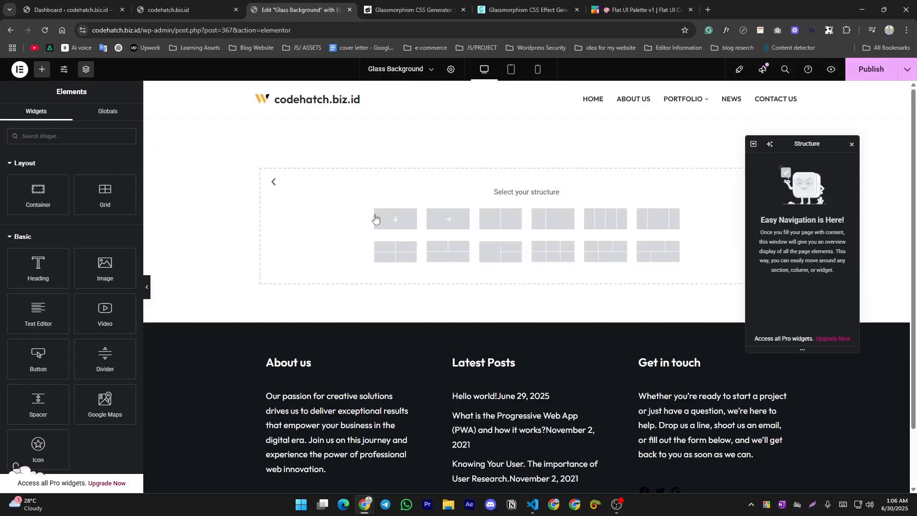
{"action": "left_click", "coordinate": [401, 216]}
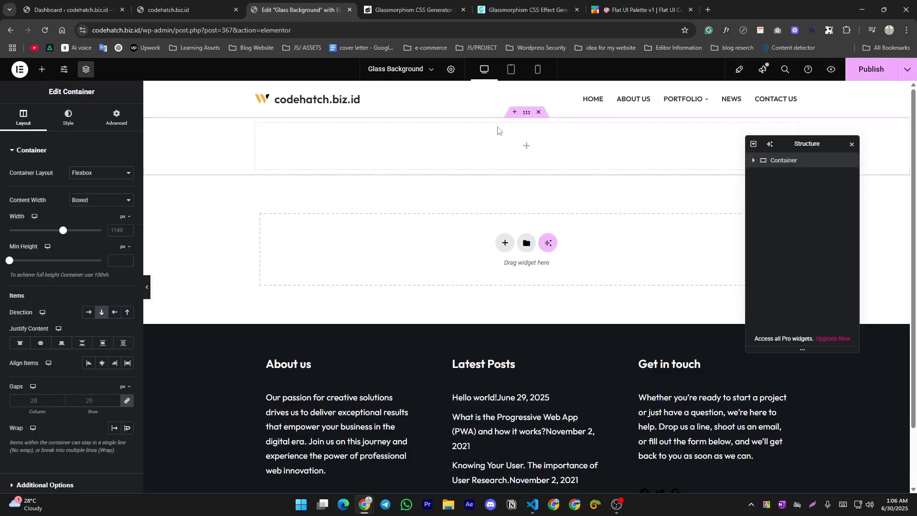
{"action": "left_click", "coordinate": [124, 247]}
{"action": "left_click", "coordinate": [126, 293]}
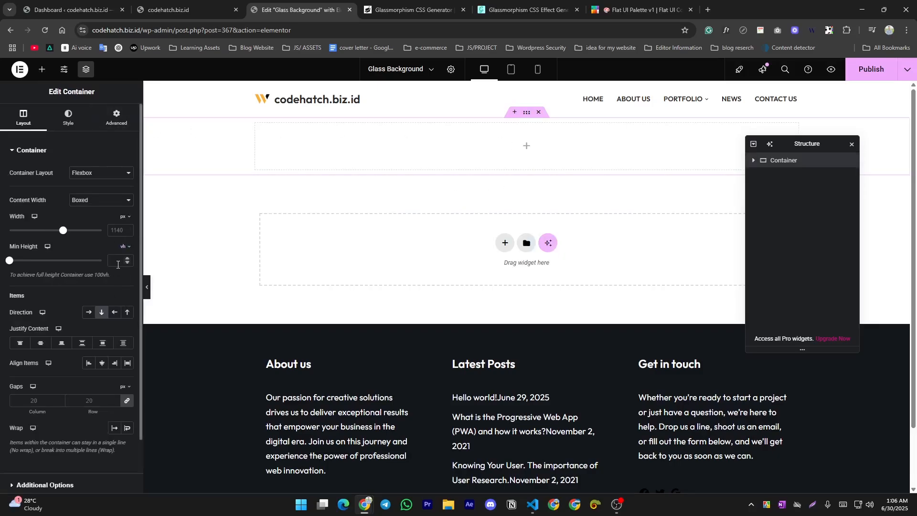
{"action": "type", "text": "100"}
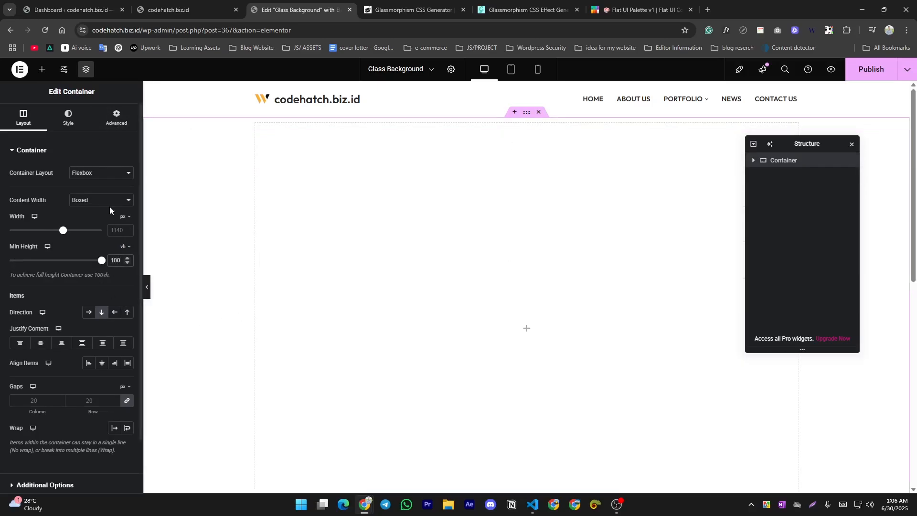
Copy the Midnight Blue hex code from the Flat UI palette site and apply #2C3E50 as the container's classic background color.
{"action": "left_click", "coordinate": [626, 9]}
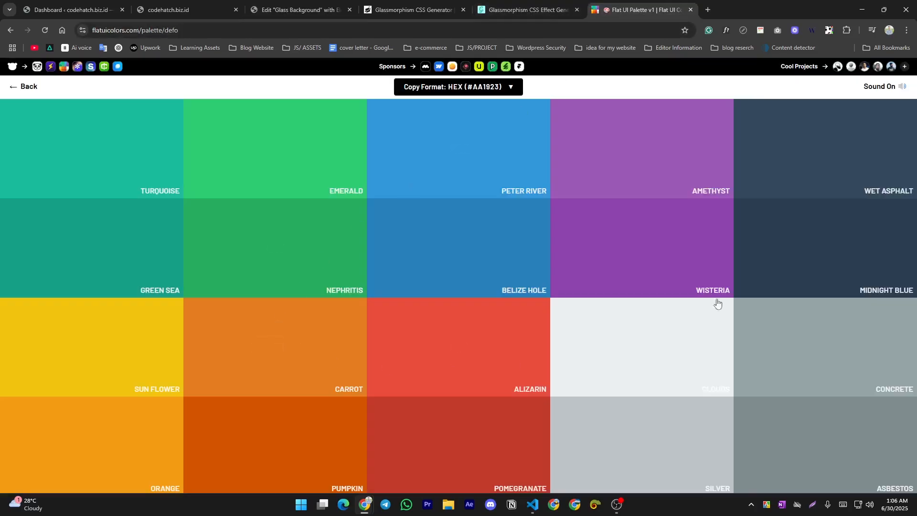
{"action": "left_click", "coordinate": [828, 246]}
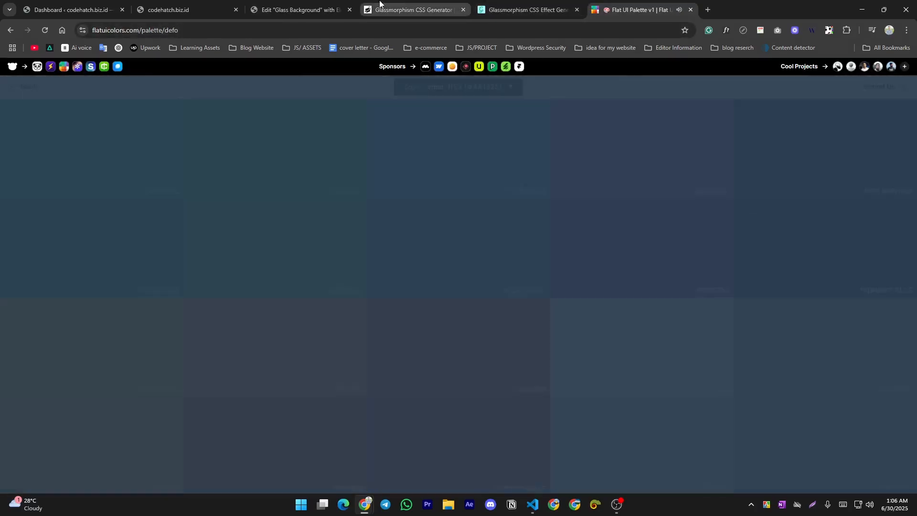
{"action": "left_click", "coordinate": [294, 9]}
{"action": "left_click", "coordinate": [69, 114]}
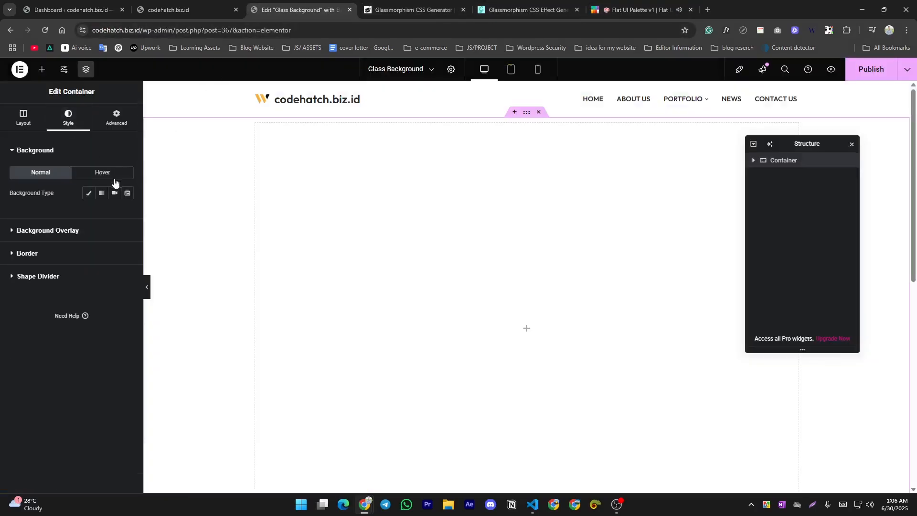
{"action": "left_click", "coordinate": [89, 193]}
{"action": "left_click", "coordinate": [127, 213]}
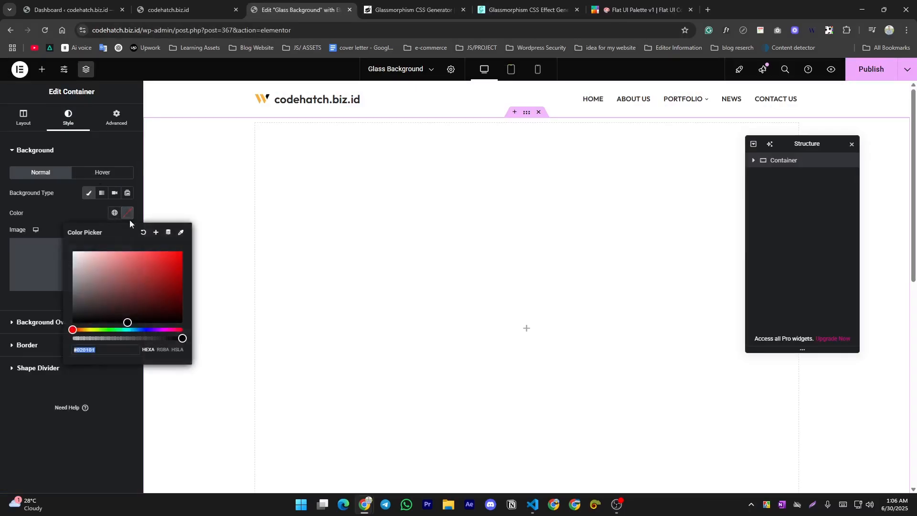
{"action": "key", "text": "ctrl+v"}
{"action": "left_click", "coordinate": [55, 213]}
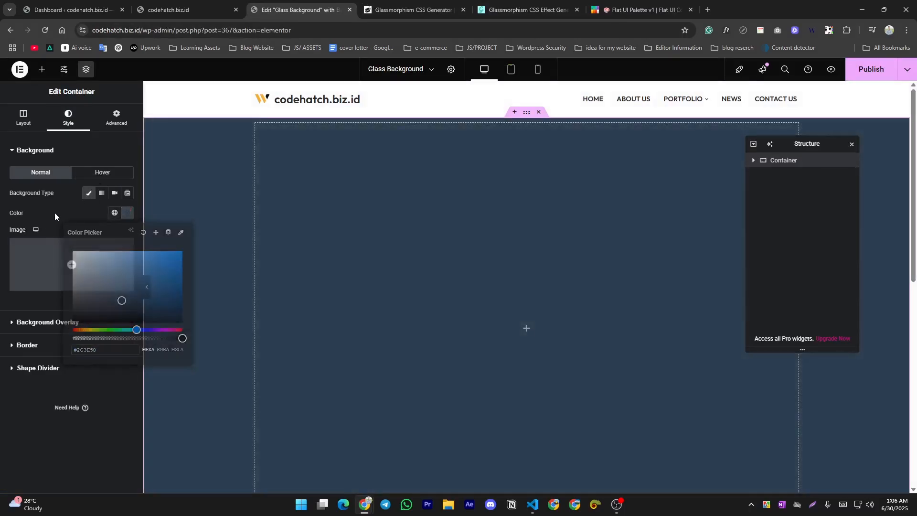
Try neve-web-design-bg-09.jpg from the media library as the container's No-repeat background image, and remove the image again.
{"action": "left_click", "coordinate": [24, 117]}
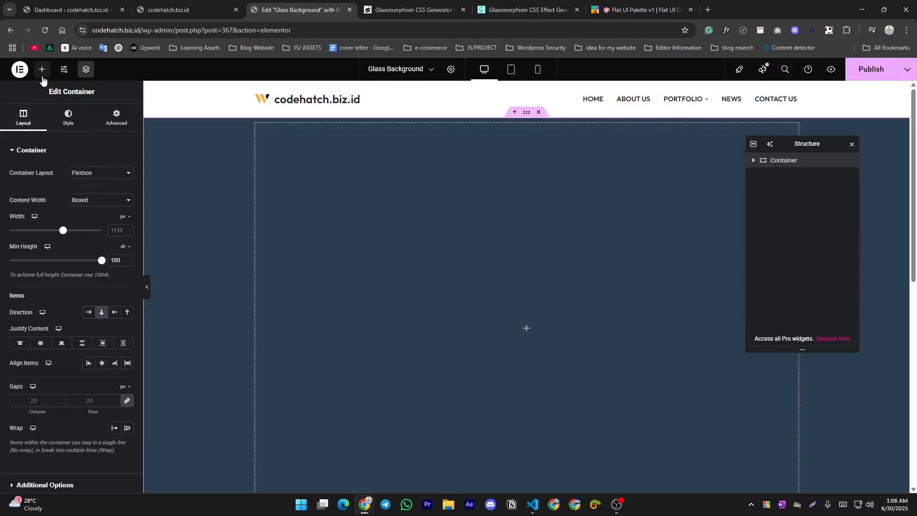
{"action": "left_click", "coordinate": [69, 117]}
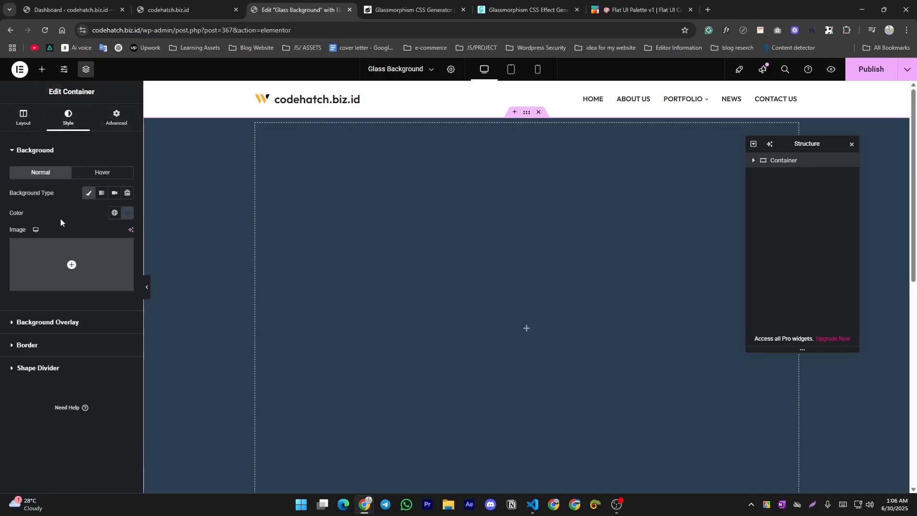
{"action": "left_click", "coordinate": [48, 263]}
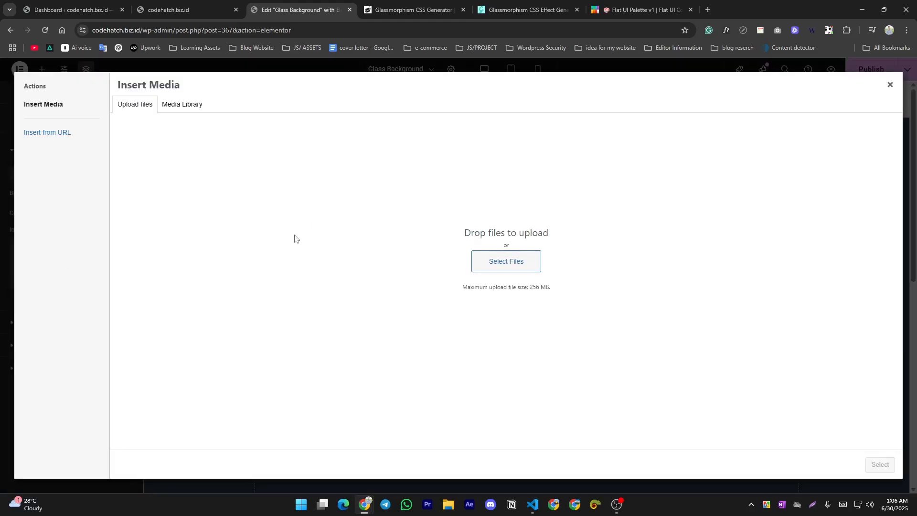
{"action": "left_click", "coordinate": [180, 107]}
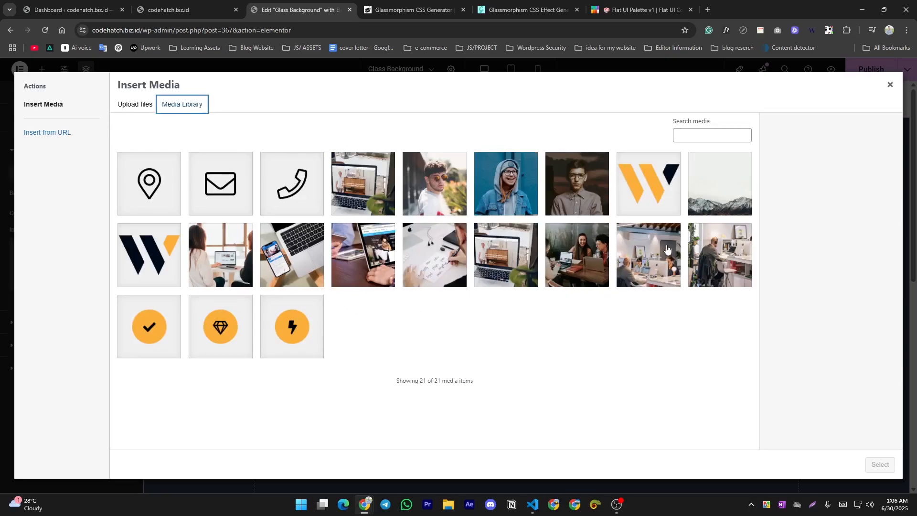
{"action": "left_click", "coordinate": [644, 256]}
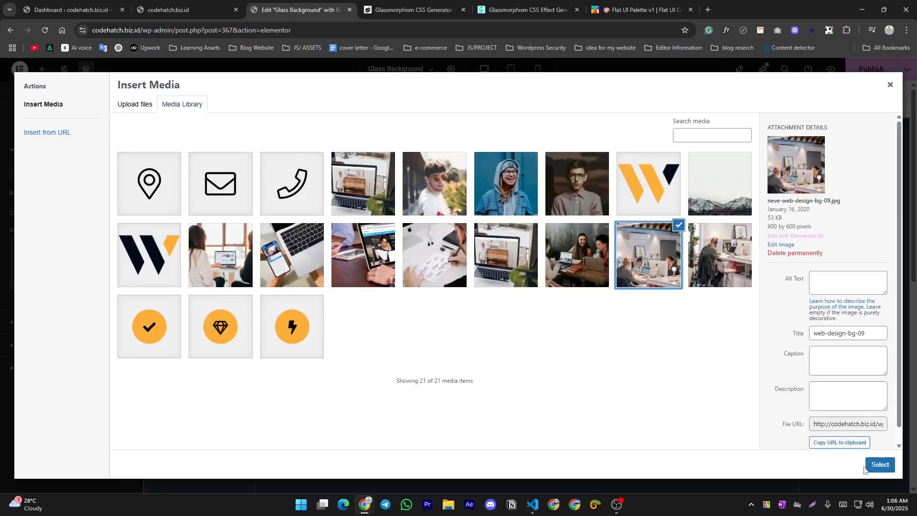
{"action": "left_click", "coordinate": [876, 465]}
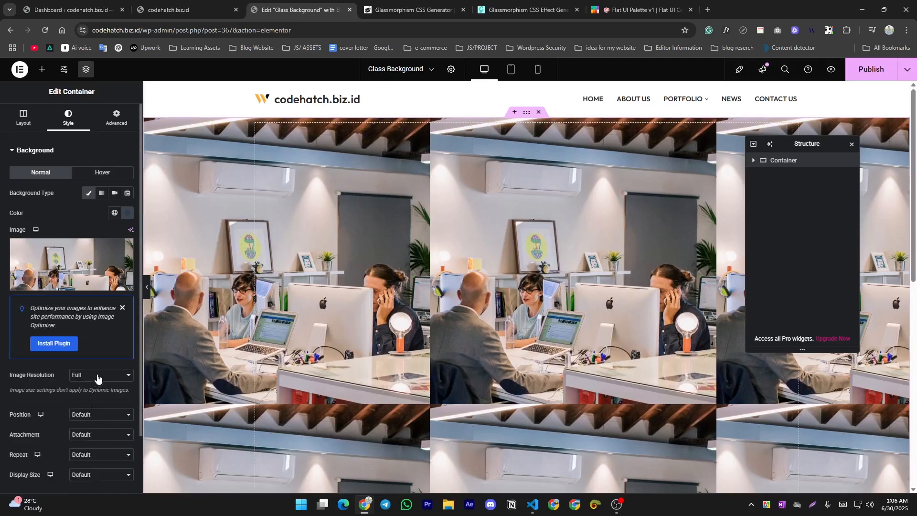
{"action": "left_click", "coordinate": [80, 457]}
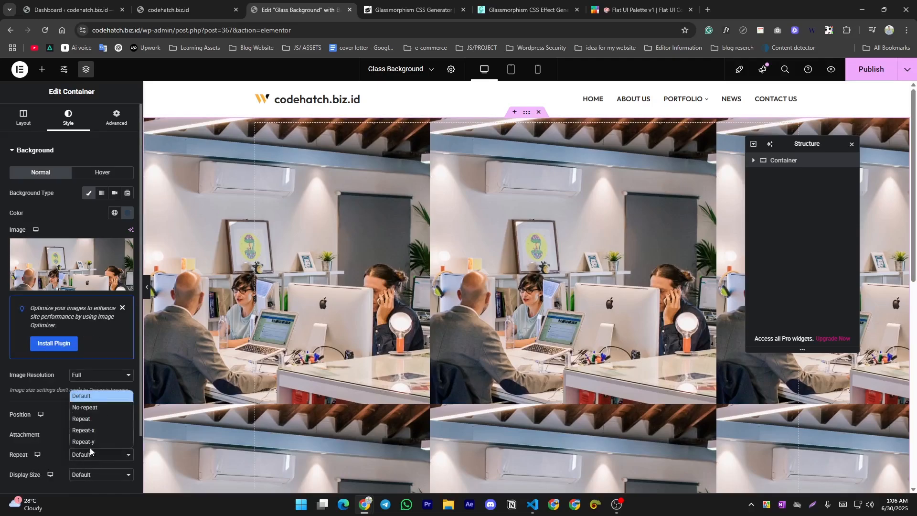
{"action": "left_click", "coordinate": [85, 408]}
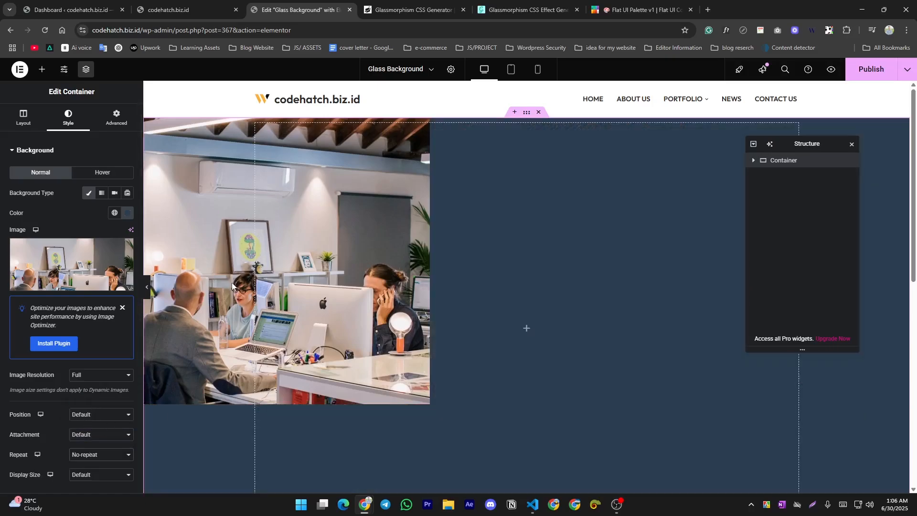
{"action": "mouse_move", "coordinate": [53, 262]}
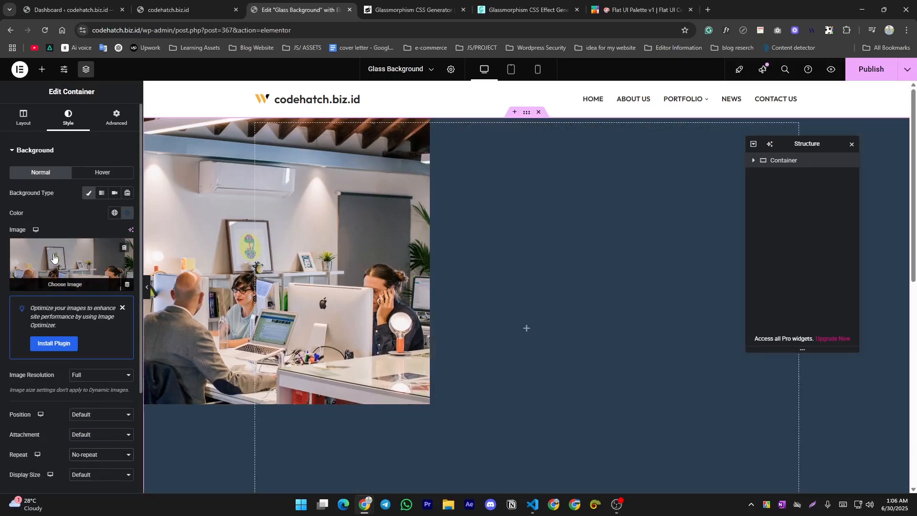
{"action": "left_click", "coordinate": [124, 249]}
Nest a new container inside the main container and another container inside that nested one.
{"action": "scroll", "coordinate": [446, 321], "scroll_direction": "down", "scroll_amount": 2}
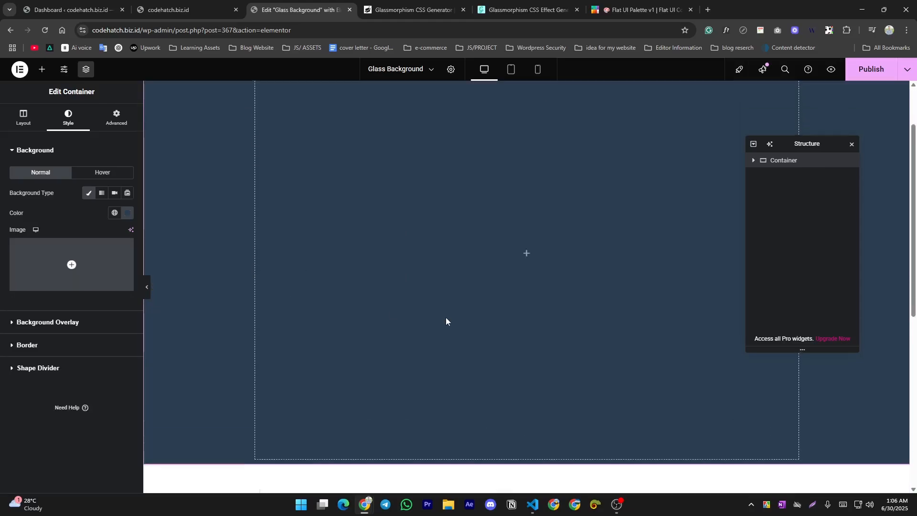
{"action": "scroll", "coordinate": [446, 321], "scroll_direction": "up", "scroll_amount": 2}
{"action": "left_click", "coordinate": [42, 70]}
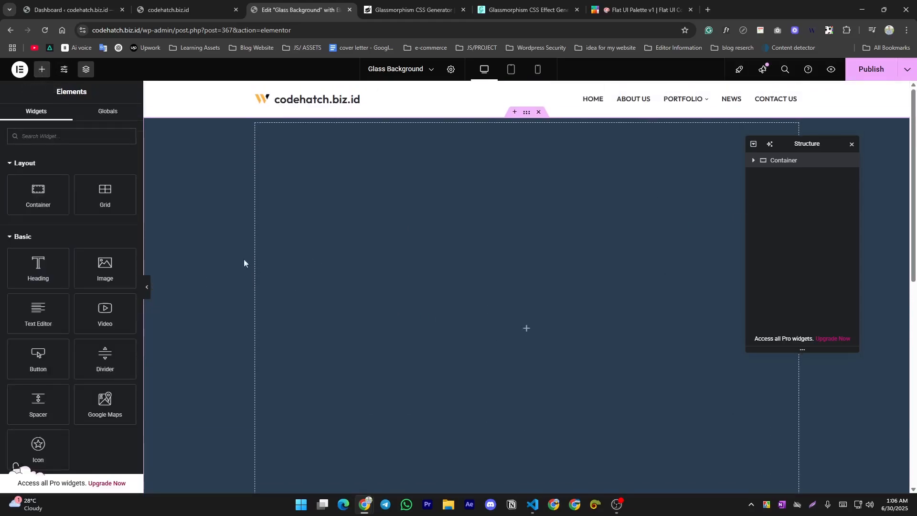
{"action": "left_click_drag", "start_coordinate": [40, 191], "coordinate": [494, 304]}
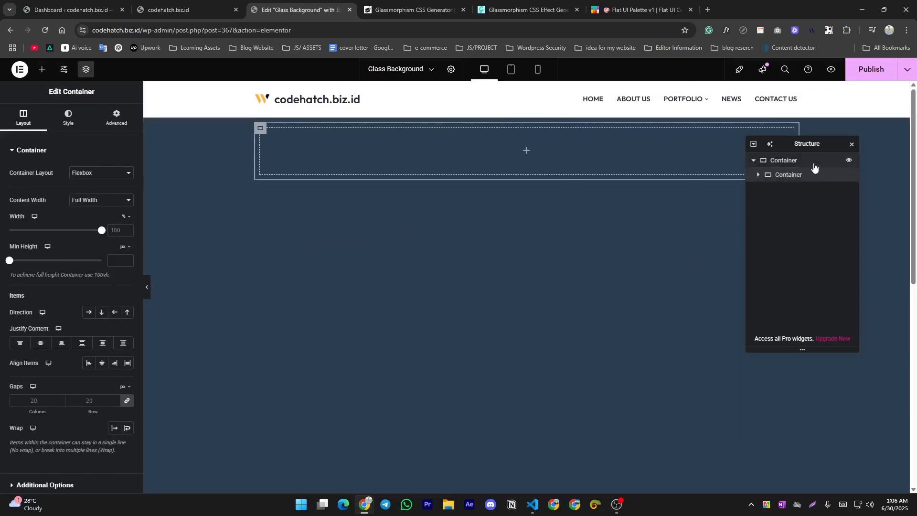
{"action": "left_click", "coordinate": [41, 70]}
{"action": "left_click_drag", "start_coordinate": [37, 194], "coordinate": [441, 186]}
Duplicate the innermost container twice and set its parent container's direction to a horizontal row.
{"action": "right_click", "coordinate": [780, 189]}
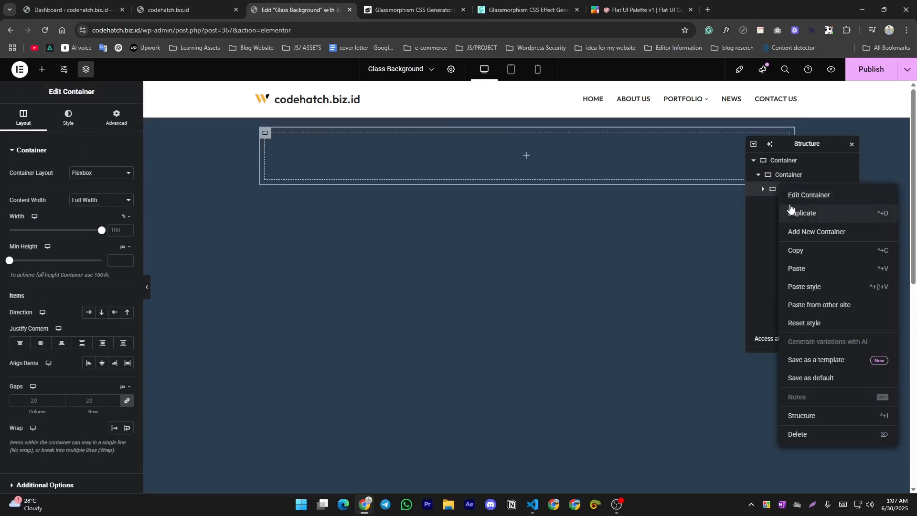
{"action": "left_click", "coordinate": [791, 211]}
{"action": "right_click", "coordinate": [788, 203]}
{"action": "left_click", "coordinate": [791, 225]}
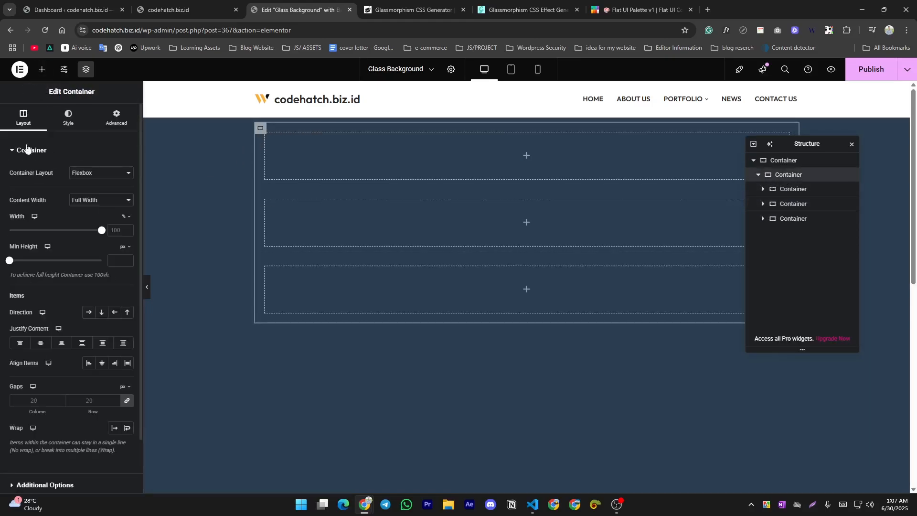
{"action": "left_click", "coordinate": [92, 316]}
Set the outermost container's Justify Content to Center.
{"action": "left_click", "coordinate": [760, 160]}
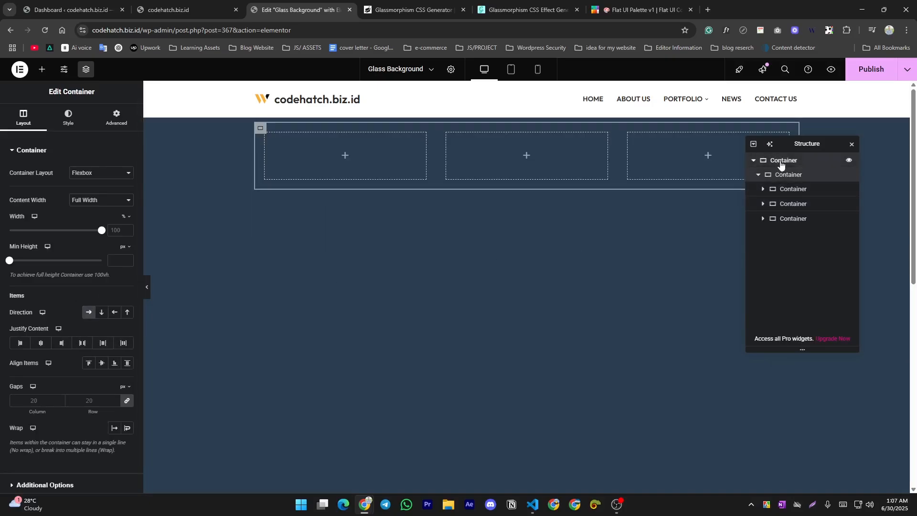
{"action": "left_click", "coordinate": [37, 123]}
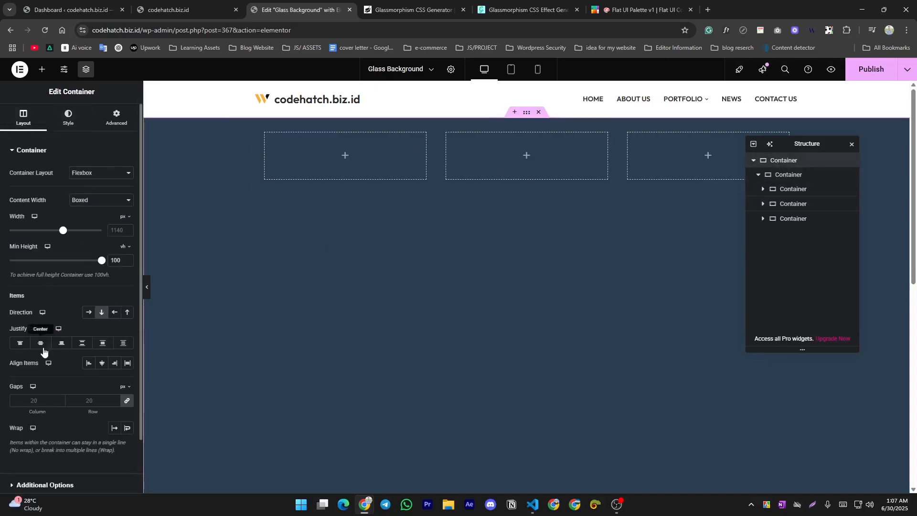
{"action": "left_click", "coordinate": [41, 346]}
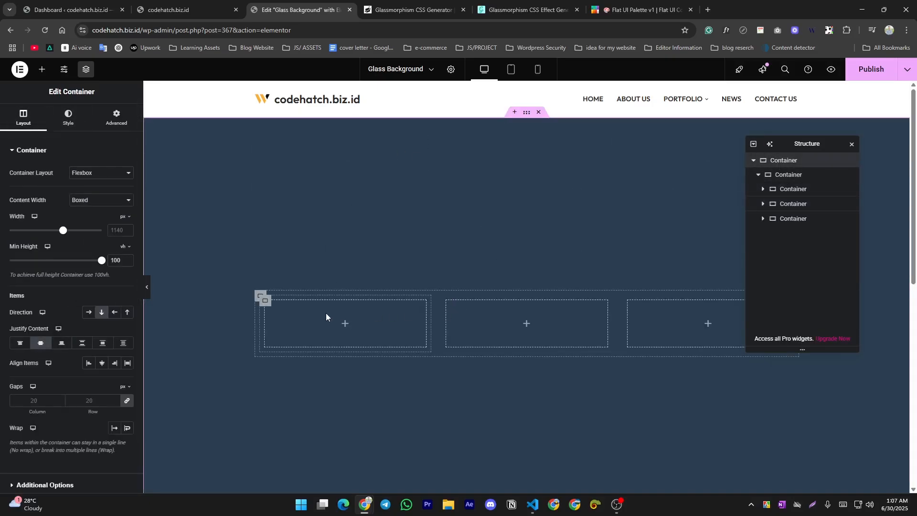
Set the padding of the container holding the three columns to 0 on all sides.
{"action": "left_click", "coordinate": [42, 70]}
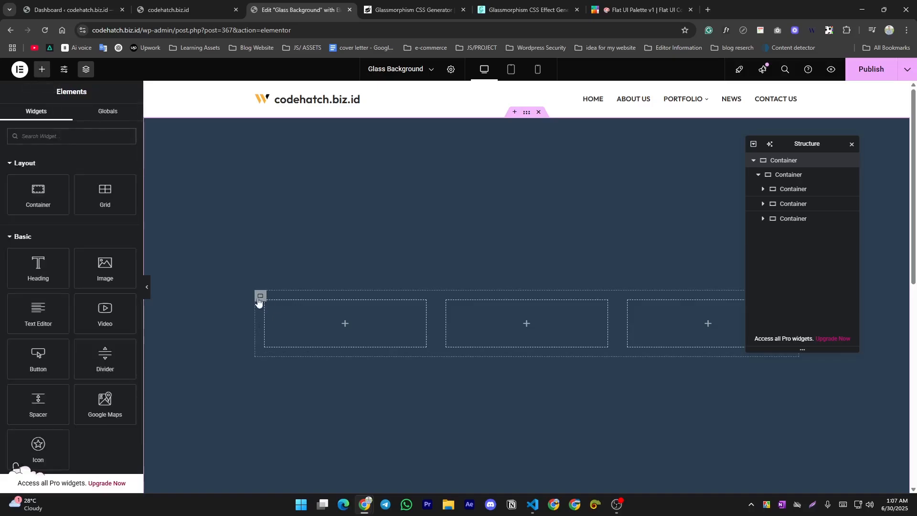
{"action": "left_click", "coordinate": [260, 296]}
{"action": "left_click", "coordinate": [118, 116]}
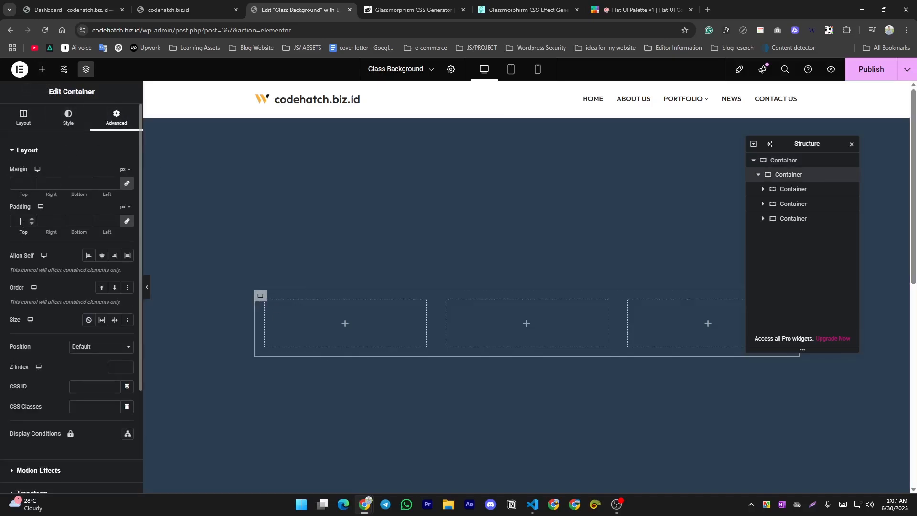
{"action": "left_click", "coordinate": [23, 224]}
{"action": "type", "text": "0"}
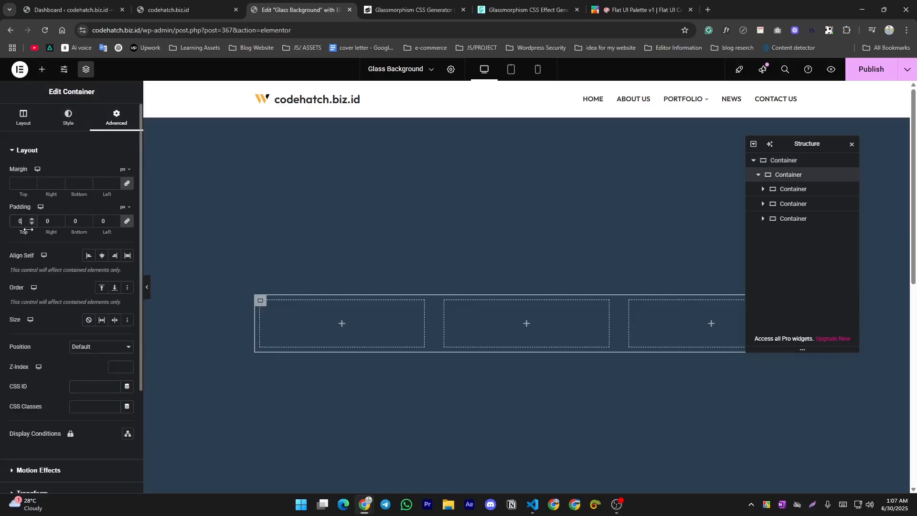
Find the Icon Box widget and place it in the first of the three column containers.
{"action": "left_click", "coordinate": [42, 70]}
{"action": "type", "text": "icon"}
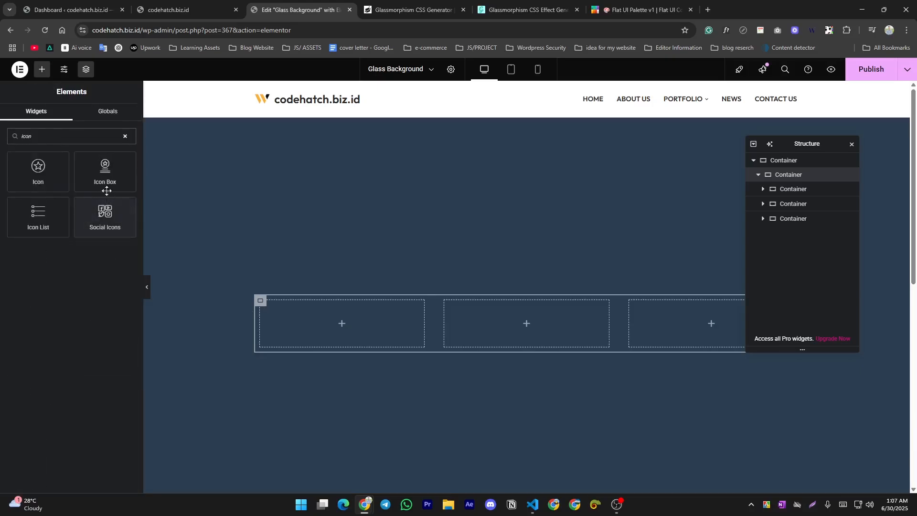
{"action": "left_click_drag", "start_coordinate": [106, 179], "coordinate": [334, 305]}
Replace the first icon box's star with the Stroopwafel icon from the icon library.
{"action": "left_click", "coordinate": [43, 205]}
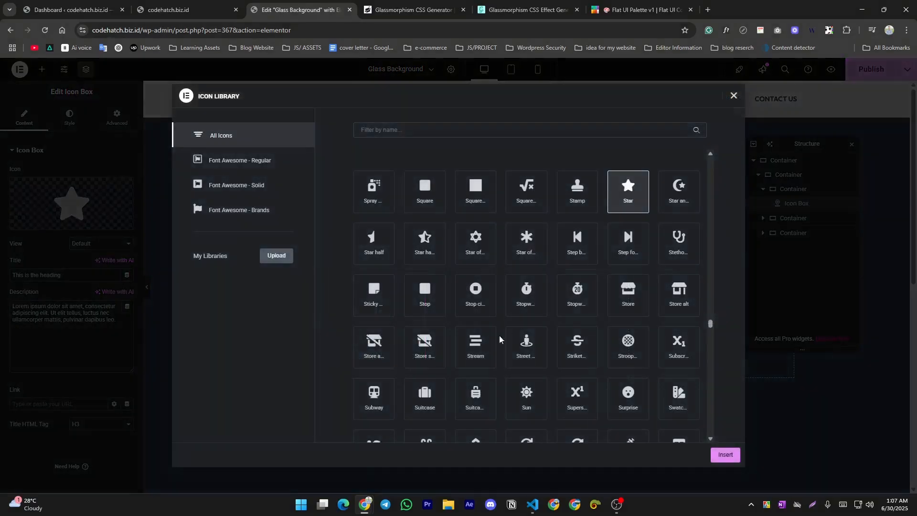
{"action": "left_click", "coordinate": [628, 344]}
{"action": "left_click", "coordinate": [725, 455]}
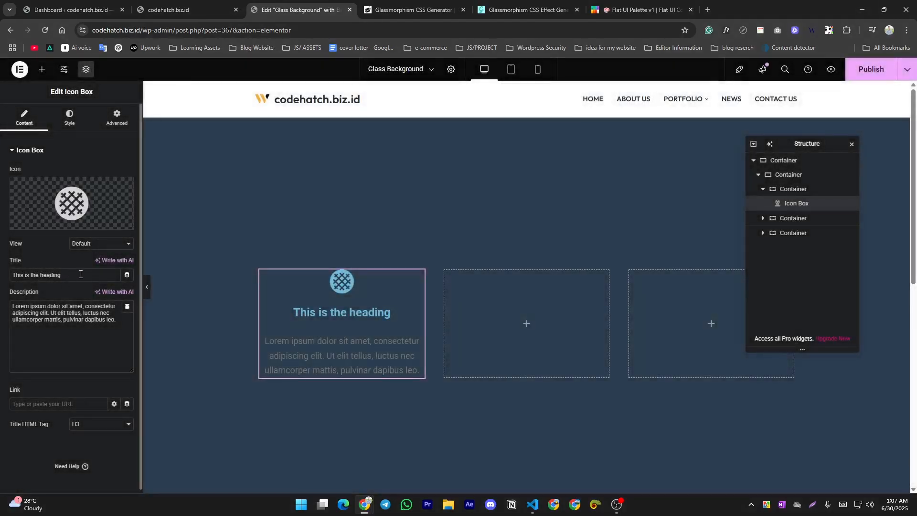
Set the icon's primary color to white (#FFFFFF) in the first icon box.
{"action": "left_click", "coordinate": [67, 119]}
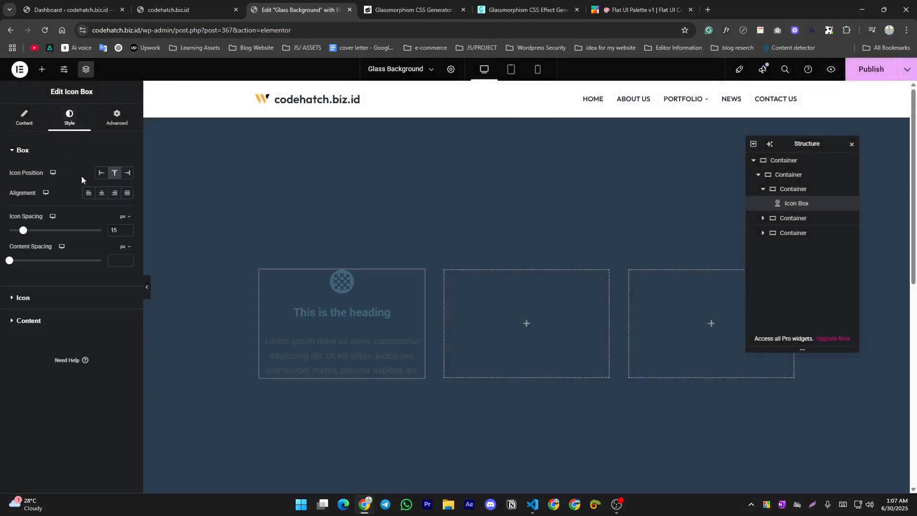
{"action": "left_click", "coordinate": [24, 298]}
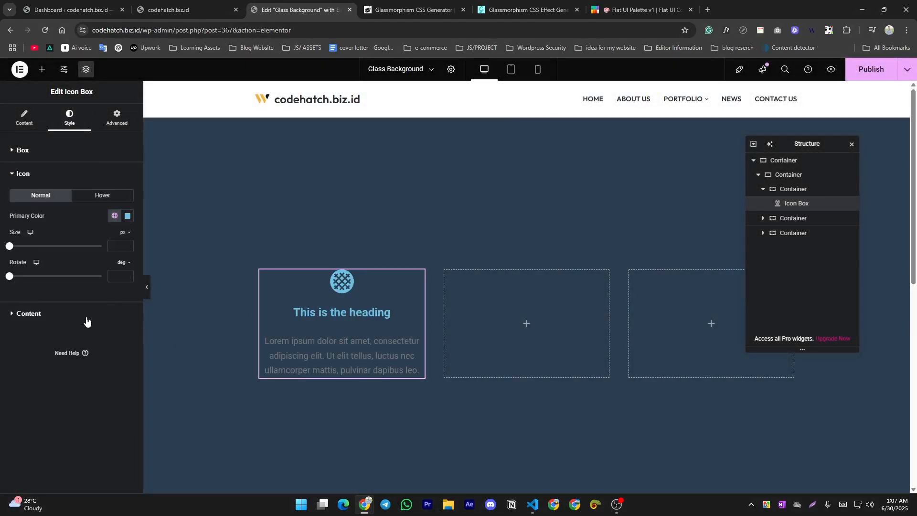
{"action": "left_click", "coordinate": [127, 217]}
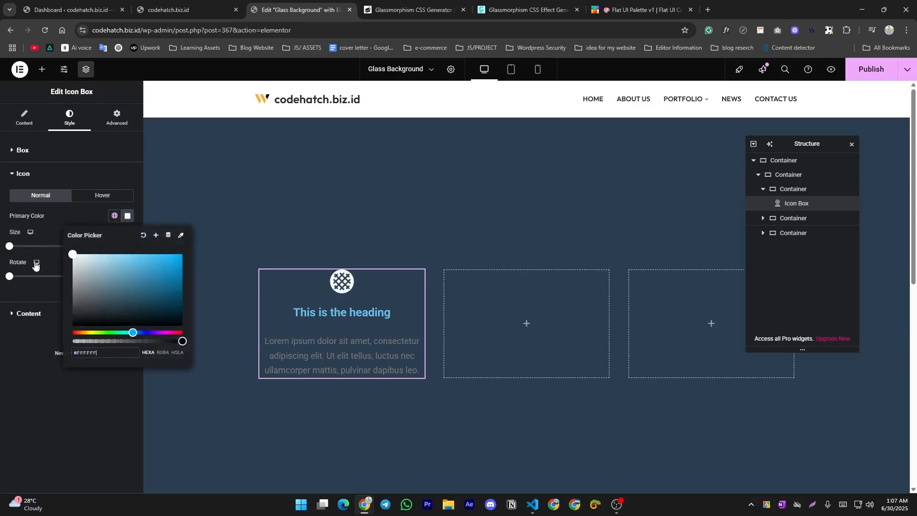
Set the first icon box's title and description text colors to white.
{"action": "left_click", "coordinate": [31, 315]}
{"action": "left_click", "coordinate": [31, 314]}
{"action": "left_click", "coordinate": [127, 319]}
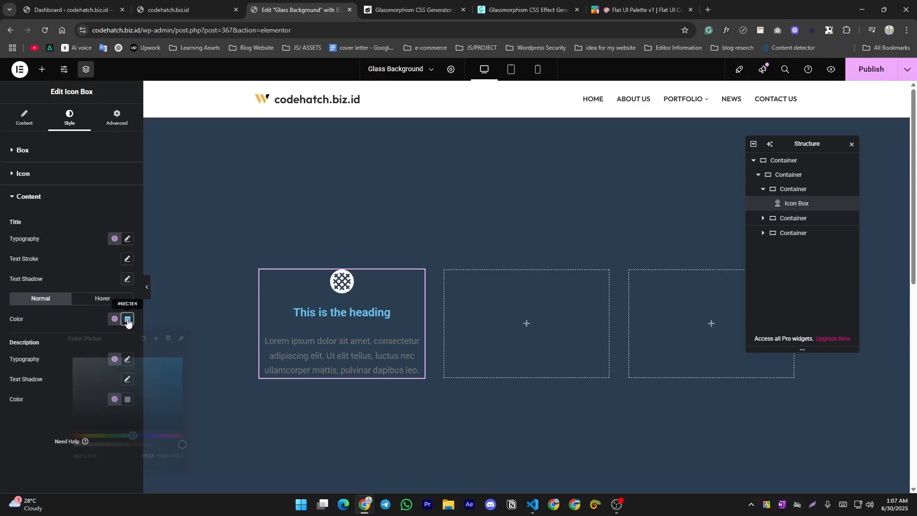
{"action": "left_click_drag", "start_coordinate": [110, 368], "coordinate": [58, 250]}
{"action": "left_click", "coordinate": [50, 320]}
{"action": "left_click", "coordinate": [127, 399]}
{"action": "left_click", "coordinate": [35, 347]}
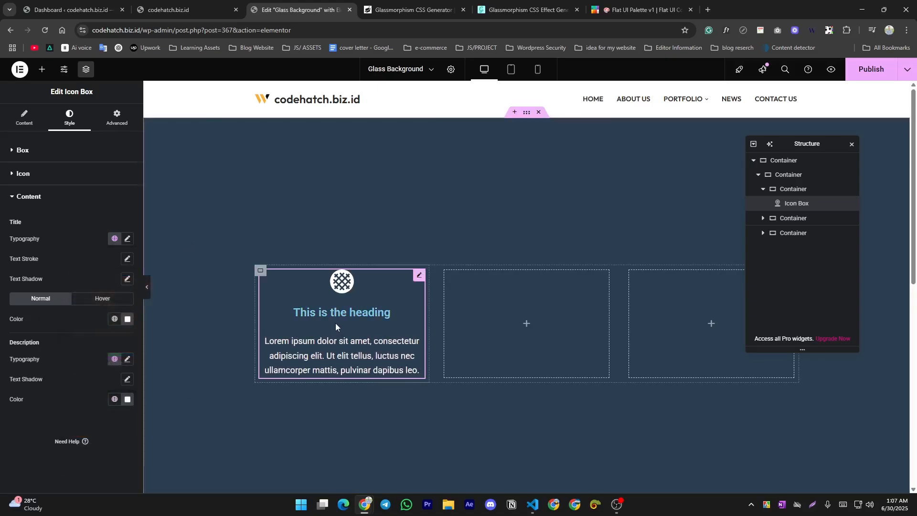
Copy the styled icon box and paste it into the second and third column containers.
{"action": "right_click", "coordinate": [334, 323]}
{"action": "left_click", "coordinate": [387, 316]}
{"action": "right_click", "coordinate": [510, 310]}
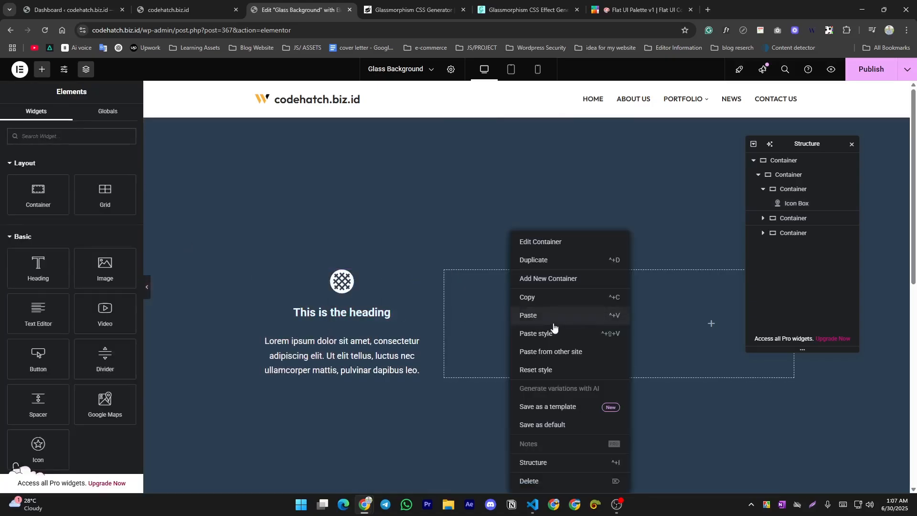
{"action": "left_click", "coordinate": [554, 316]}
{"action": "right_click", "coordinate": [666, 322]}
{"action": "left_click", "coordinate": [677, 312]}
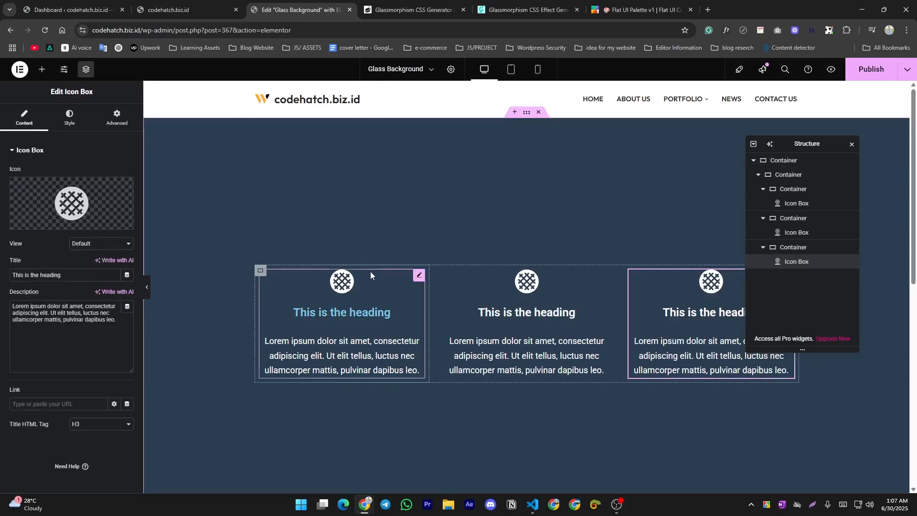
Add a new container with a single-column vertical structure below the dark blue section.
{"action": "scroll", "coordinate": [425, 390], "scroll_direction": "down", "scroll_amount": 6}
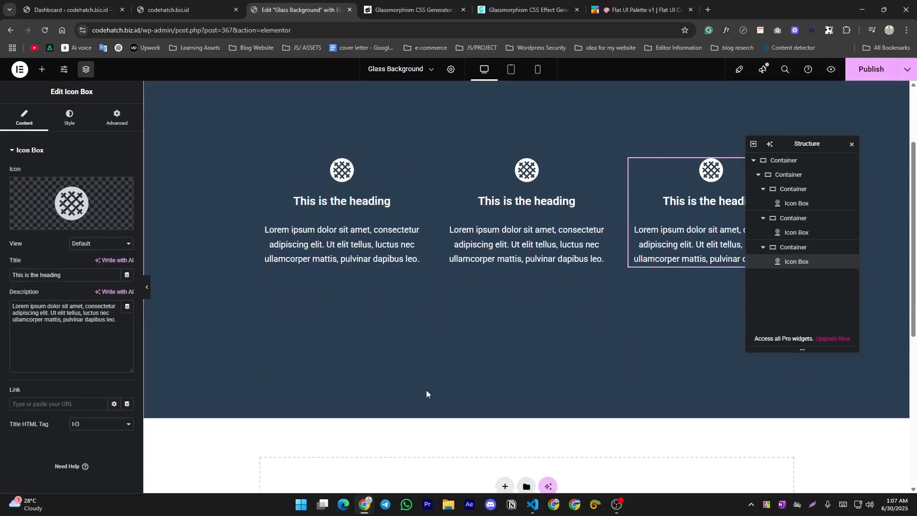
{"action": "left_click", "coordinate": [504, 288]}
{"action": "left_click", "coordinate": [496, 293]}
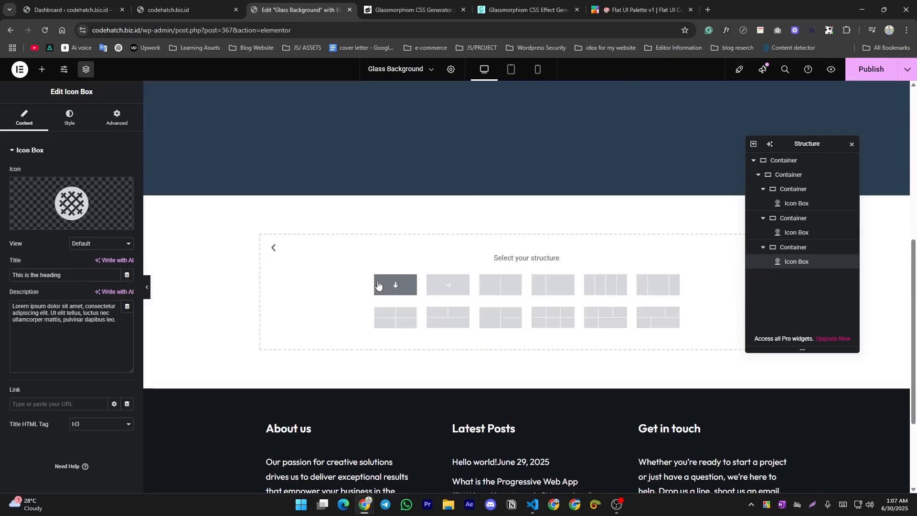
{"action": "left_click", "coordinate": [395, 286]}
Find the HTML widget and place it in the new container below the card section.
{"action": "left_click", "coordinate": [42, 69]}
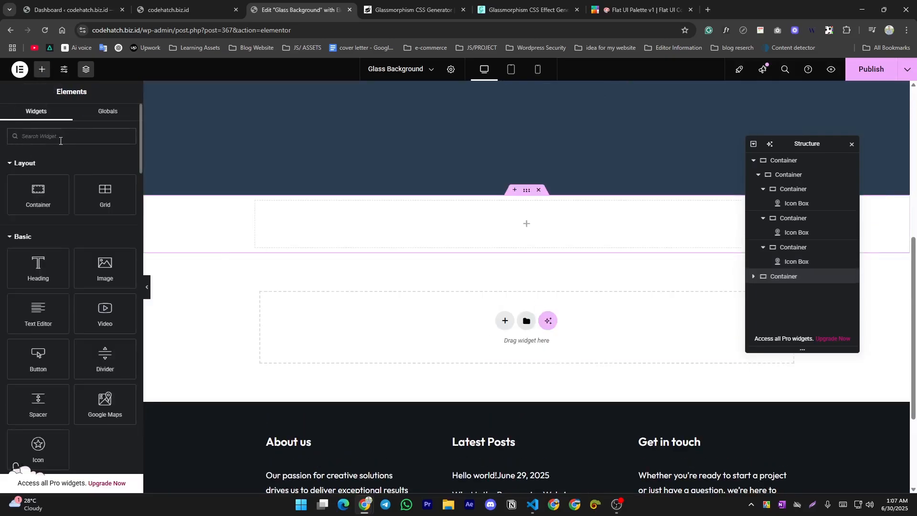
{"action": "type", "text": "html"}
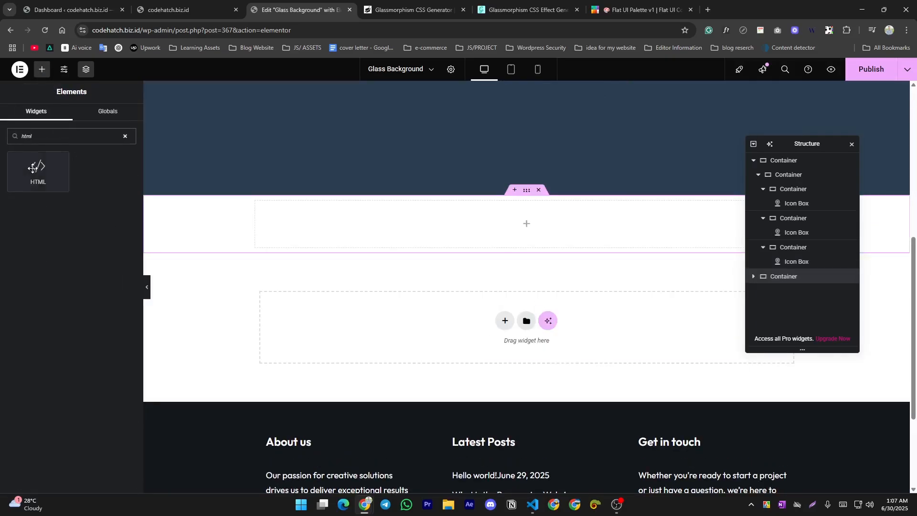
{"action": "left_click_drag", "start_coordinate": [38, 171], "coordinate": [403, 220]}
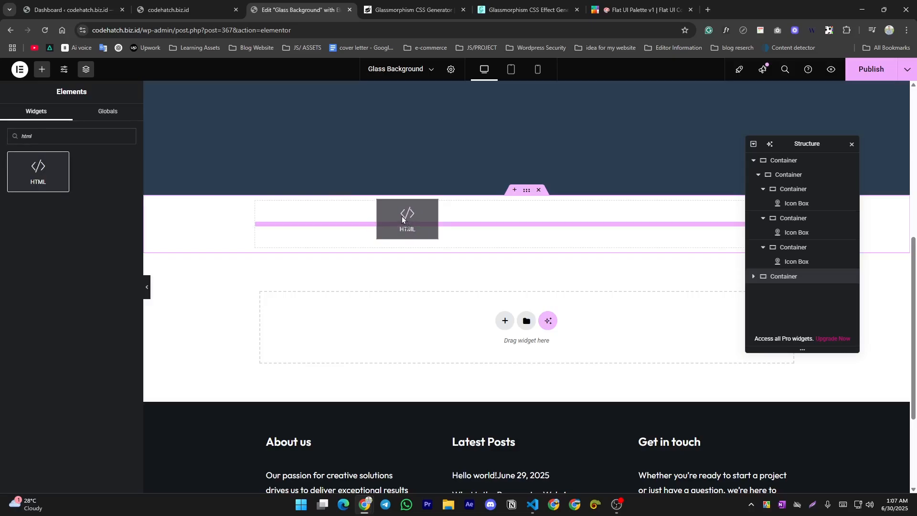
{"action": "left_click_drag", "start_coordinate": [402, 218], "coordinate": [532, 231]}
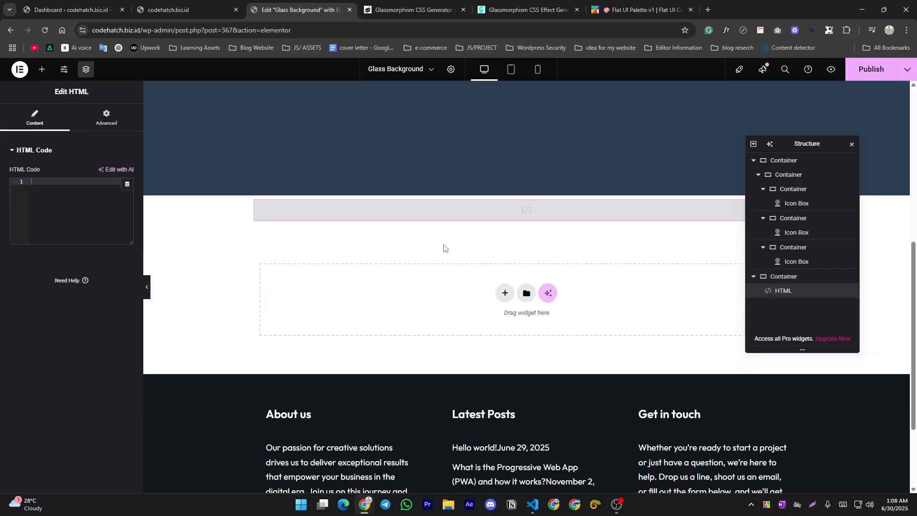
{"action": "scroll", "coordinate": [429, 229], "scroll_direction": "up", "scroll_amount": 3}
{"action": "scroll", "coordinate": [426, 240], "scroll_direction": "up", "scroll_amount": 4}
{"action": "scroll", "coordinate": [588, 183], "scroll_direction": "down", "scroll_amount": 2}
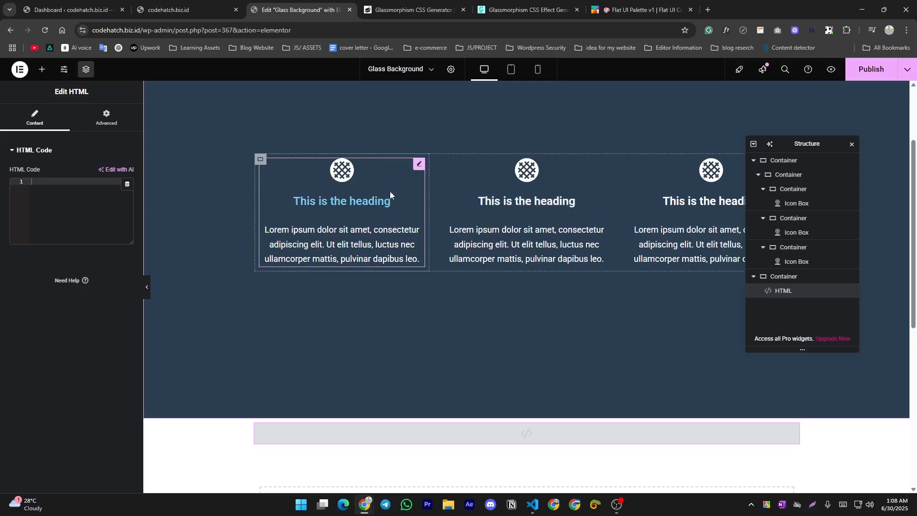
{"action": "scroll", "coordinate": [419, 239], "scroll_direction": "down", "scroll_amount": 3}
{"action": "scroll", "coordinate": [179, 273], "scroll_direction": "down", "scroll_amount": 1}
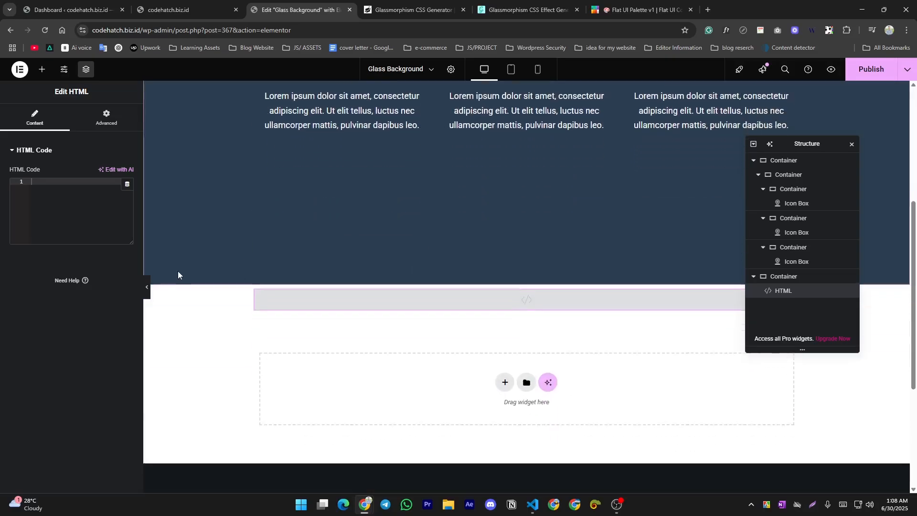
{"action": "scroll", "coordinate": [313, 321], "scroll_direction": "up", "scroll_amount": 6}
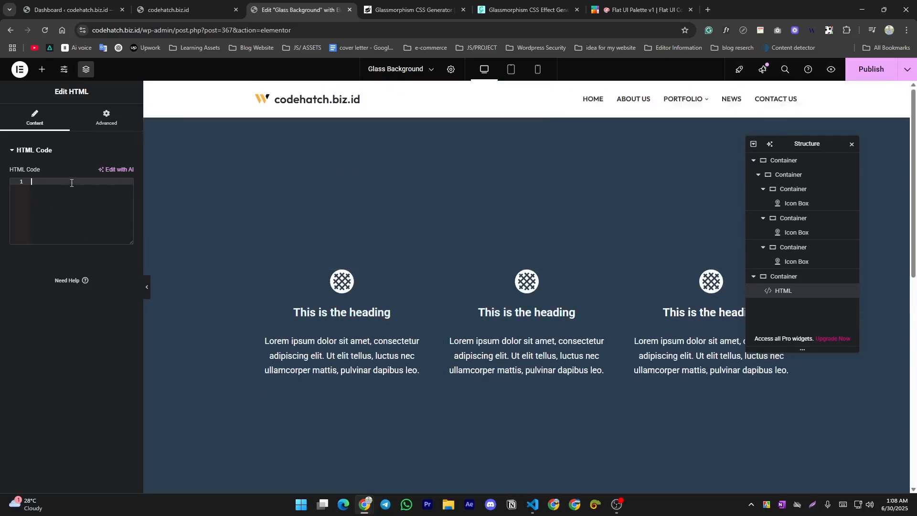
Enter an empty <style></style> block in the HTML widget's code, with blank lines between the tags.
{"action": "type", "text": "st"}
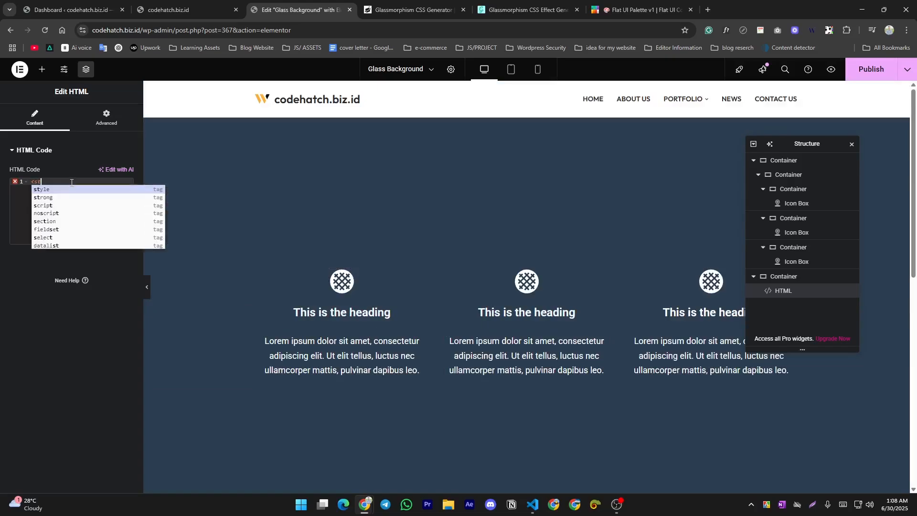
{"action": "key", "text": "Return"}
{"action": "type", "text": "></style>"}
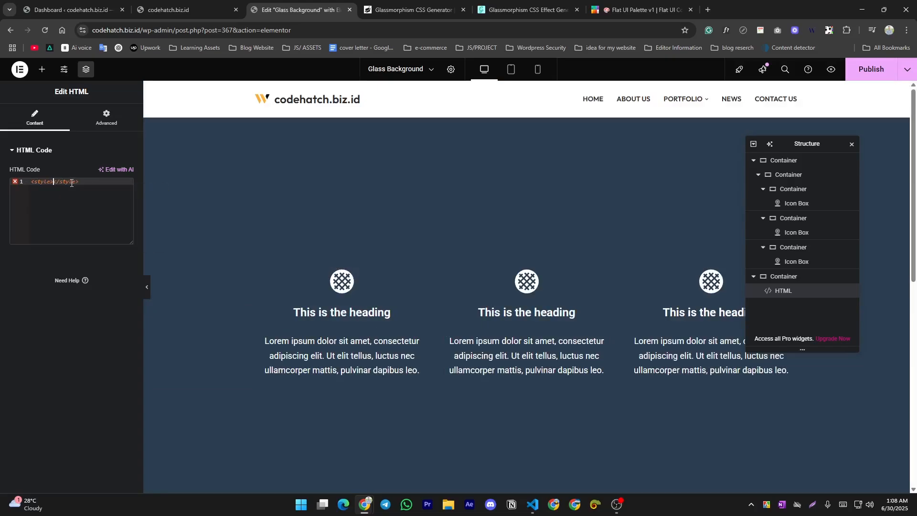
{"action": "key", "text": "Return"}
{"action": "key", "text": "Return"}
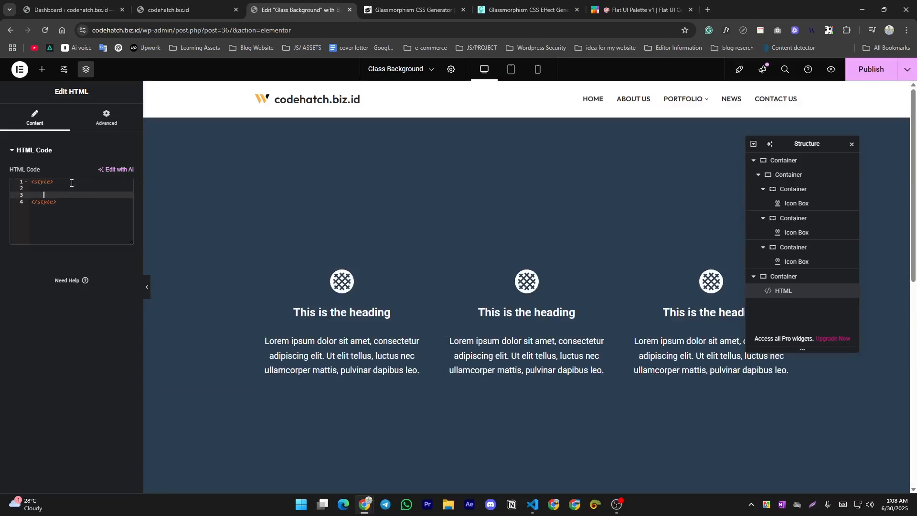
{"action": "left_click", "coordinate": [50, 188]}
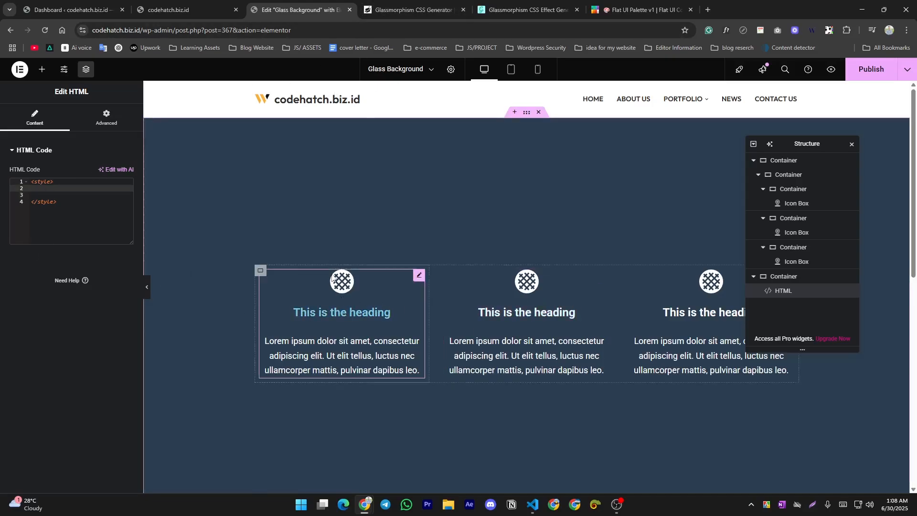
Switch to the css.glass generator and set the background transparency to 0.05 and the blur to 2.6px.
{"action": "left_click", "coordinate": [402, 5]}
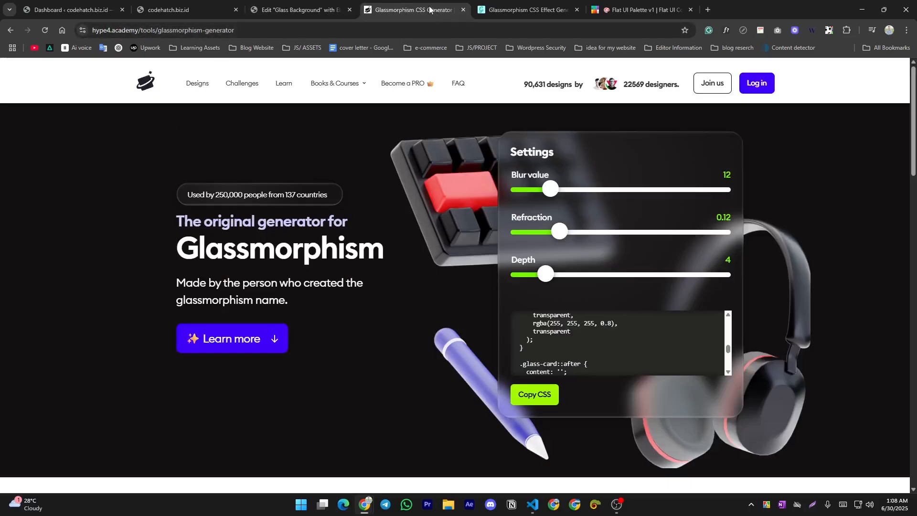
{"action": "left_click_drag", "start_coordinate": [509, 8], "coordinate": [401, 5]}
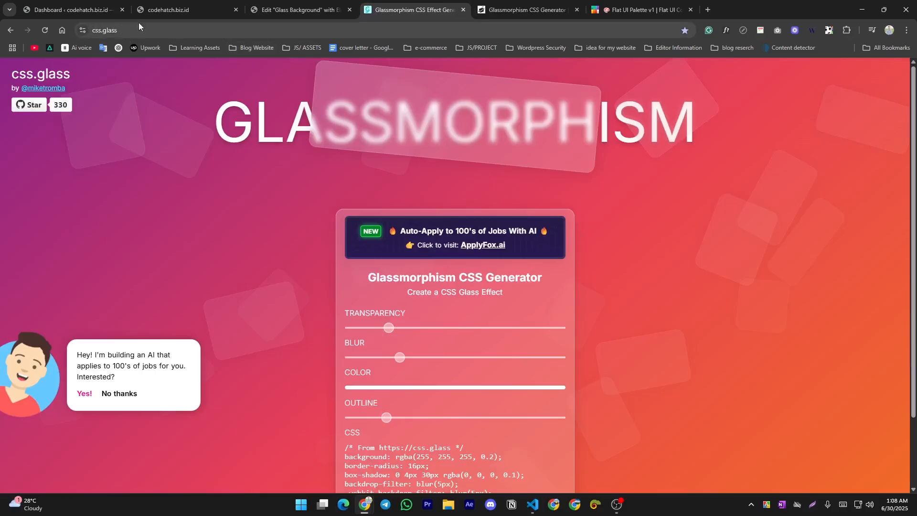
{"action": "scroll", "coordinate": [423, 247], "scroll_direction": "down", "scroll_amount": 2}
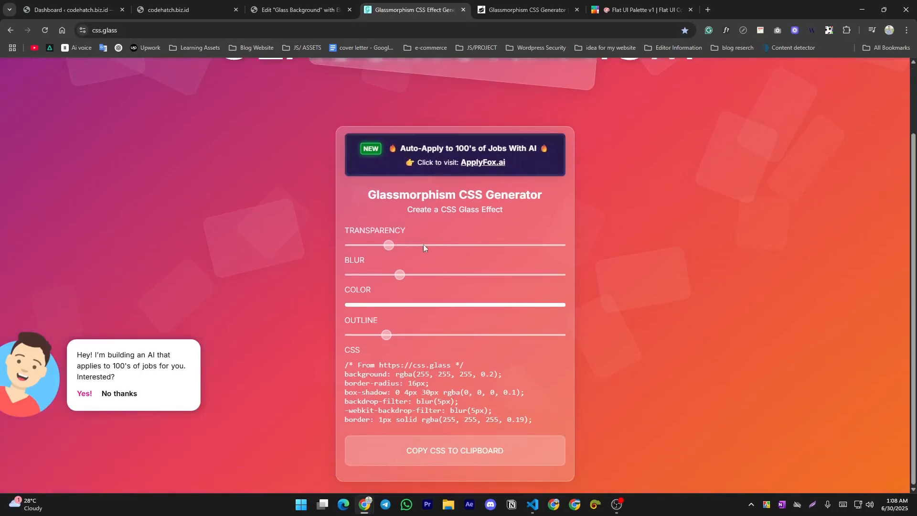
{"action": "left_click_drag", "start_coordinate": [390, 246], "coordinate": [356, 245]}
{"action": "scroll", "coordinate": [403, 139], "scroll_direction": "up", "scroll_amount": 2}
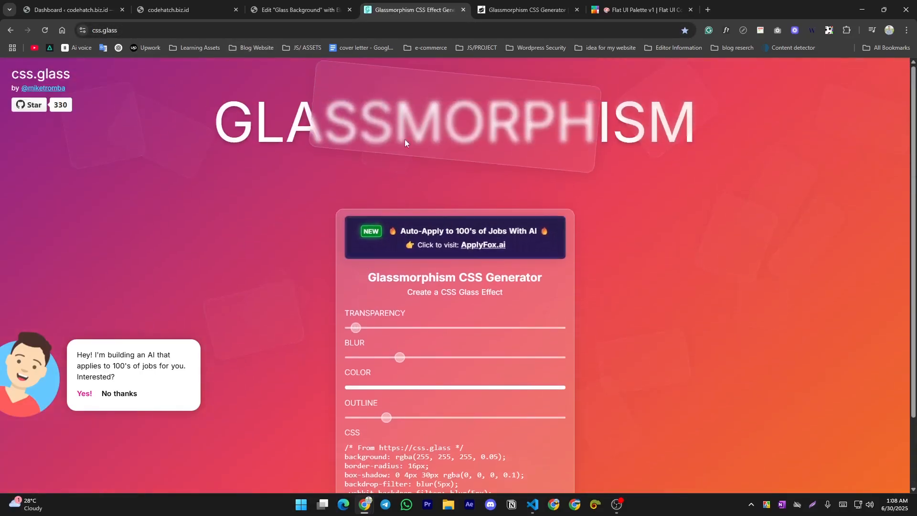
{"action": "mouse_move", "coordinate": [349, 328]}
{"action": "left_mouse_down"}
{"action": "mouse_move", "coordinate": [505, 334]}
{"action": "mouse_move", "coordinate": [357, 336]}
{"action": "left_mouse_up"}
{"action": "left_click_drag", "start_coordinate": [400, 363], "coordinate": [374, 357]}
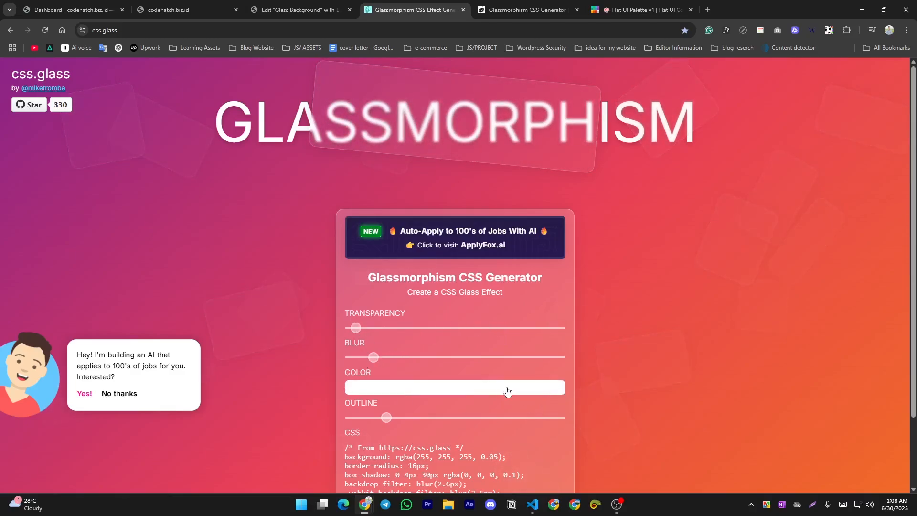
Keep the white glass color, set the outline opacity to 0.35, and copy the generated CSS.
{"action": "left_click", "coordinate": [471, 388]}
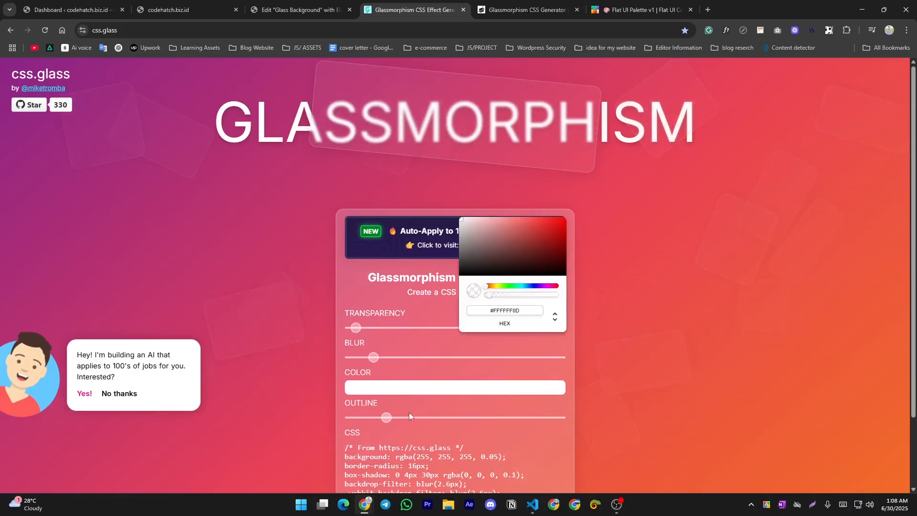
{"action": "left_click", "coordinate": [434, 378]}
{"action": "left_click_drag", "start_coordinate": [391, 418], "coordinate": [421, 424]}
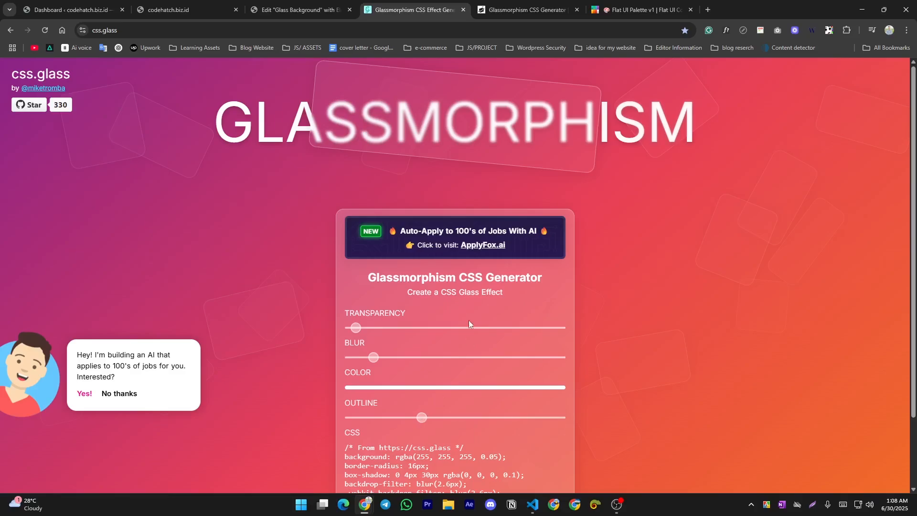
{"action": "scroll", "coordinate": [432, 440], "scroll_direction": "down", "scroll_amount": 2}
{"action": "left_click", "coordinate": [435, 452]}
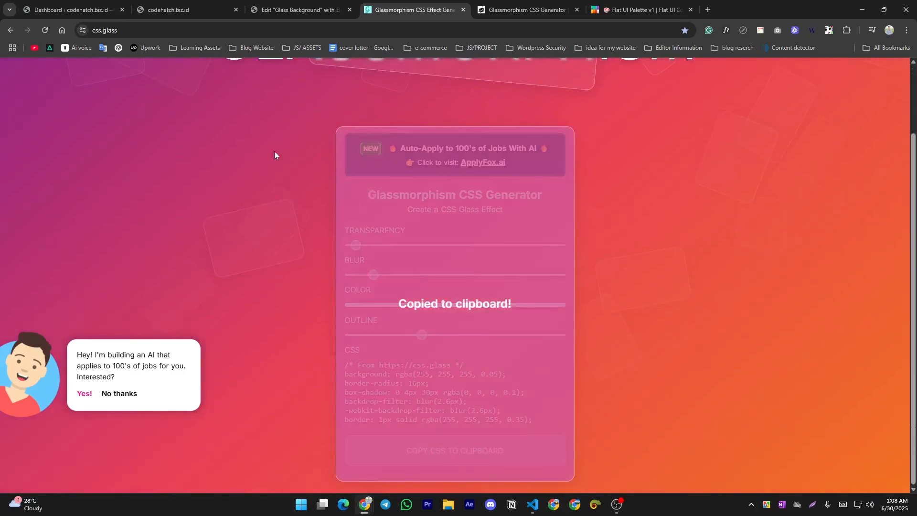
Return to the Elementor editor and add a .card-bg rule containing the copied glass CSS inside the style block.
{"action": "left_click", "coordinate": [297, 10]}
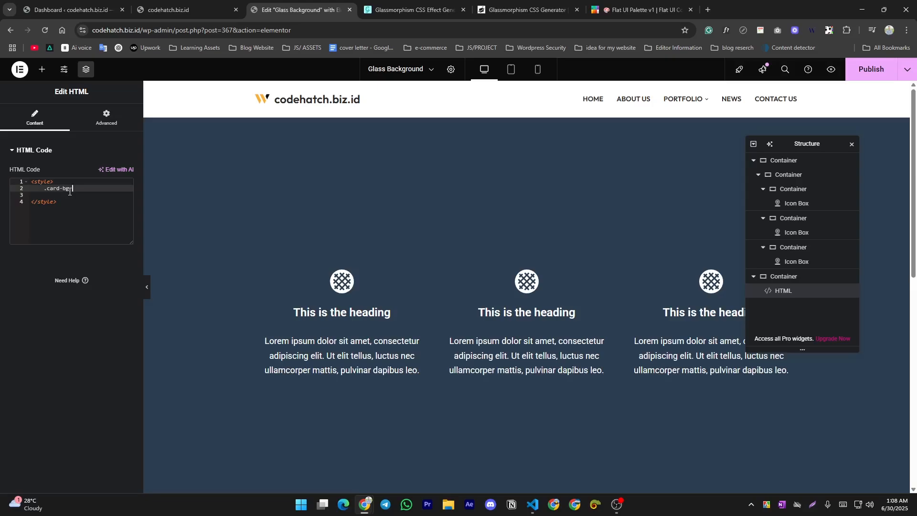
{"action": "key", "text": "Return"}
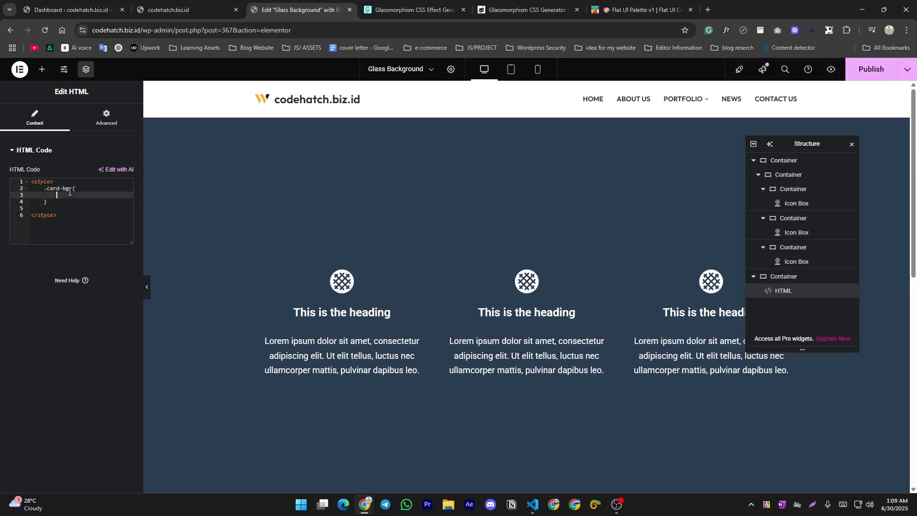
{"action": "key", "text": "ctrl+v"}
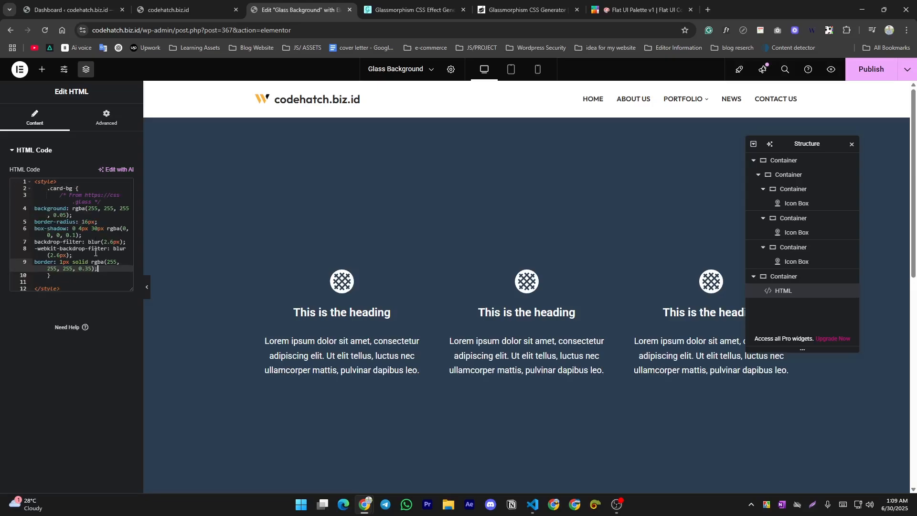
{"action": "left_click", "coordinate": [402, 9]}
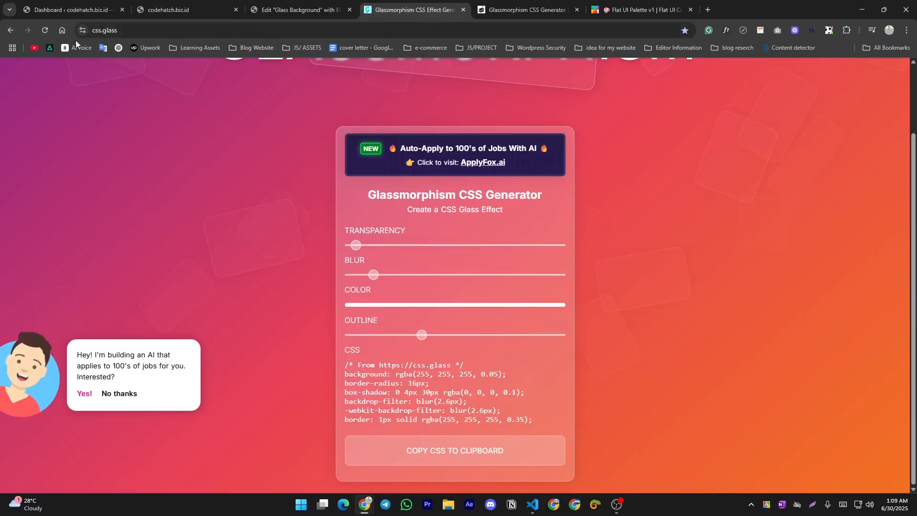
{"action": "left_click", "coordinate": [286, 10]}
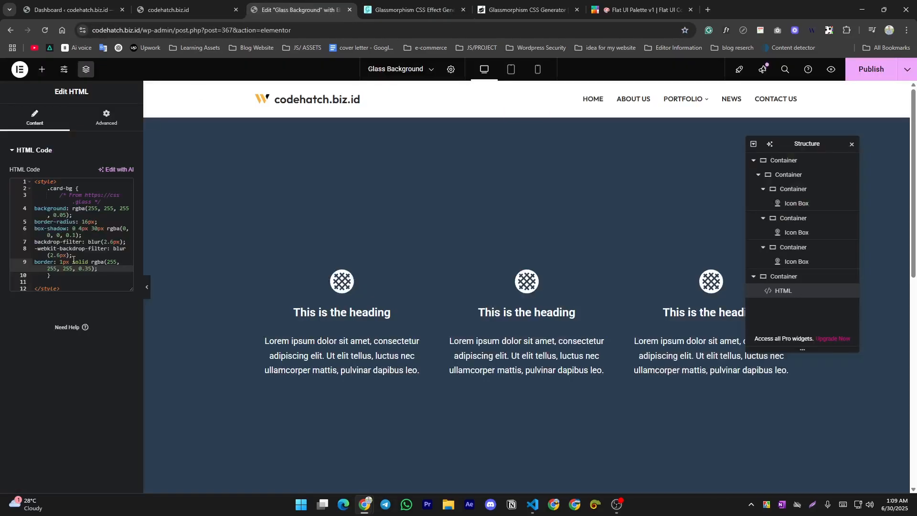
{"action": "left_click", "coordinate": [410, 10]}
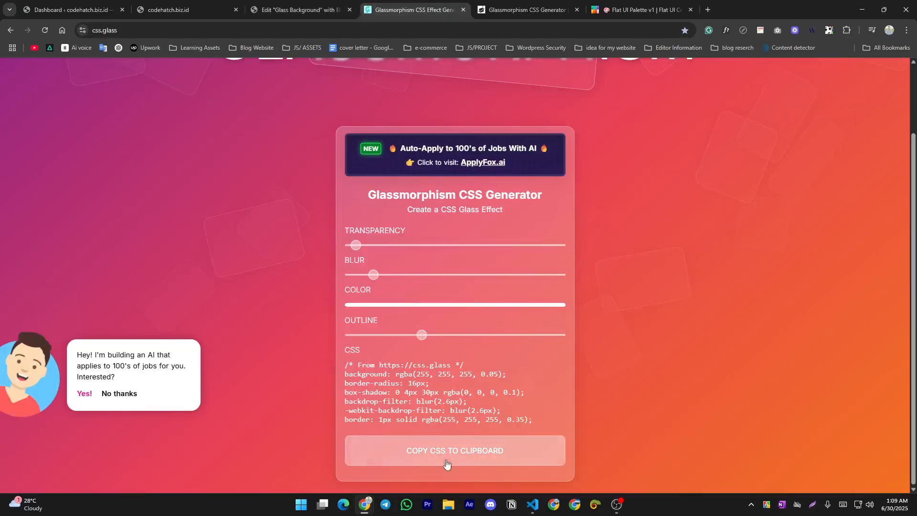
{"action": "left_click", "coordinate": [295, 10]}
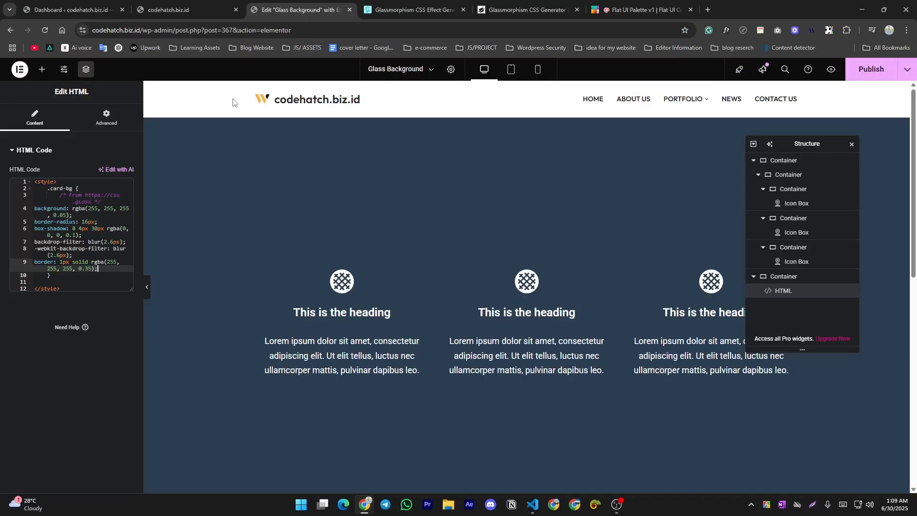
Assign the CSS class card-bg to the first card's container and preview the card with the editing panel hidden.
{"action": "left_click", "coordinate": [75, 188]}
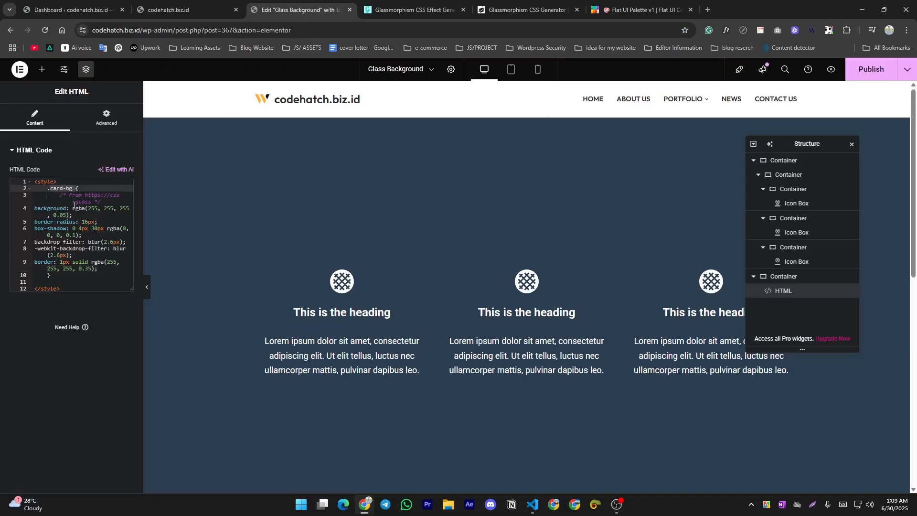
{"action": "left_click", "coordinate": [111, 196]}
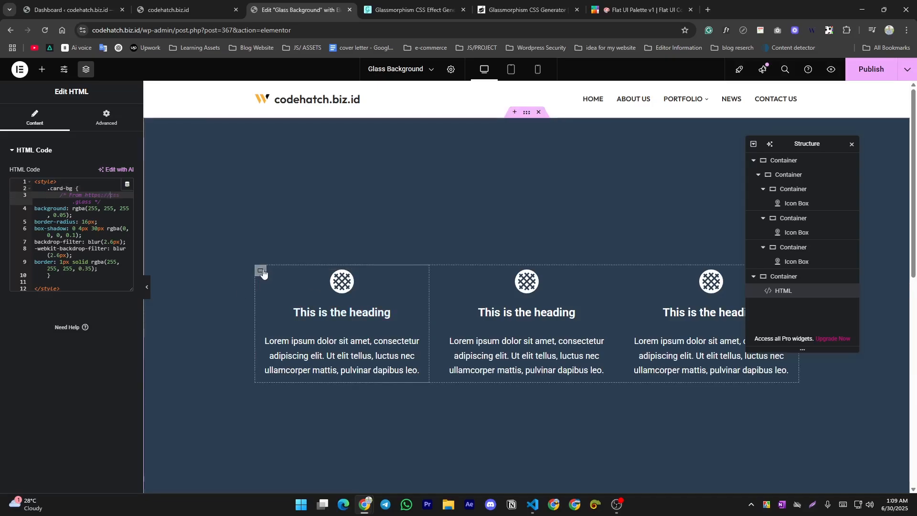
{"action": "left_click", "coordinate": [262, 271]}
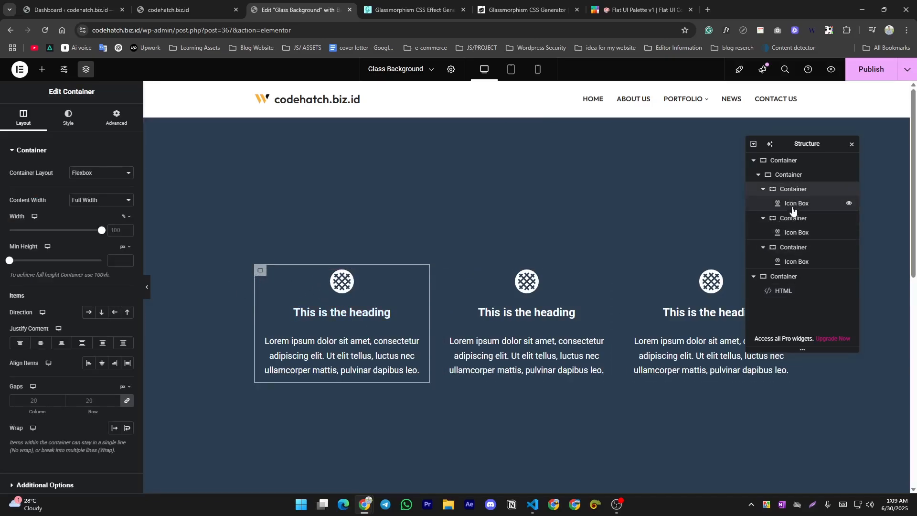
{"action": "left_click", "coordinate": [116, 117]}
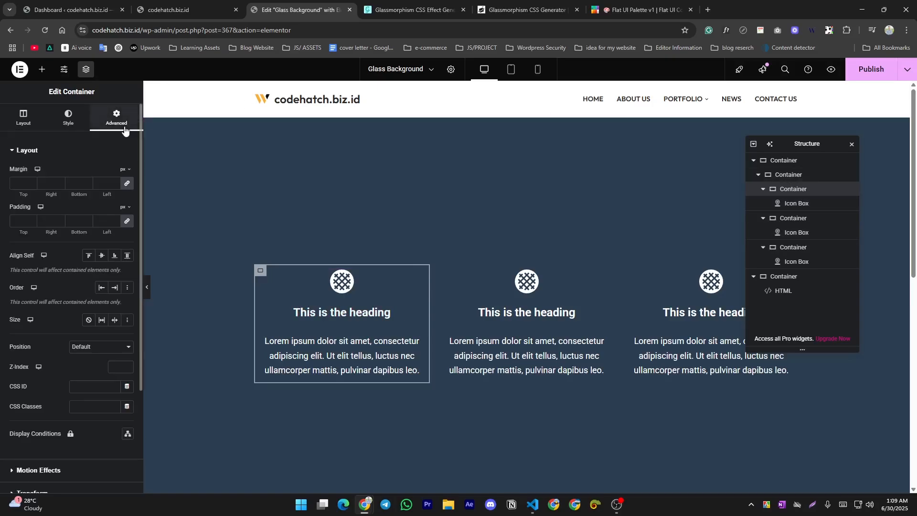
{"action": "left_click", "coordinate": [77, 407]}
{"action": "type", "text": "card-bg"}
{"action": "left_click", "coordinate": [147, 287]}
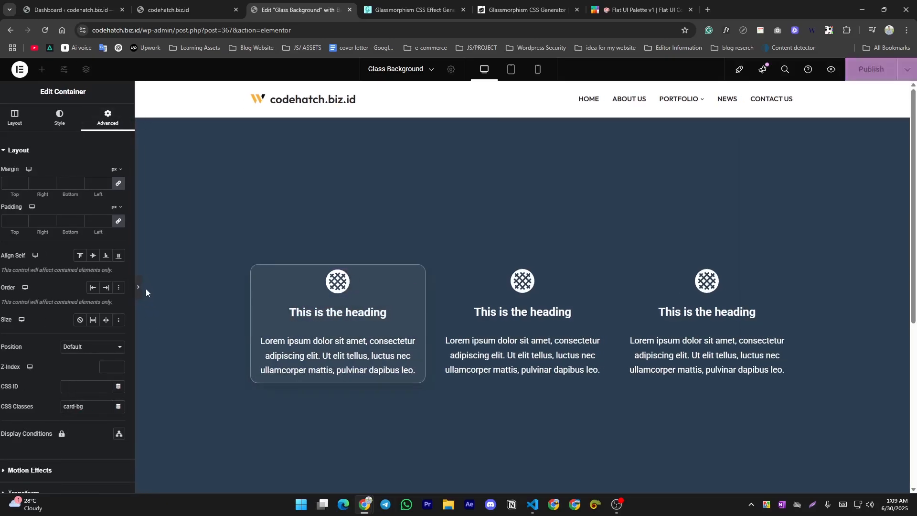
{"action": "left_click", "coordinate": [144, 289]}
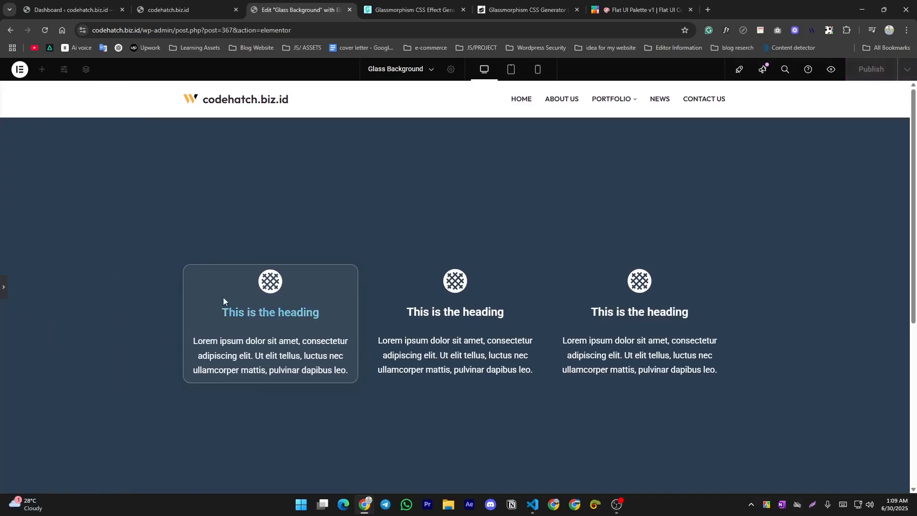
{"action": "left_click", "coordinate": [6, 294]}
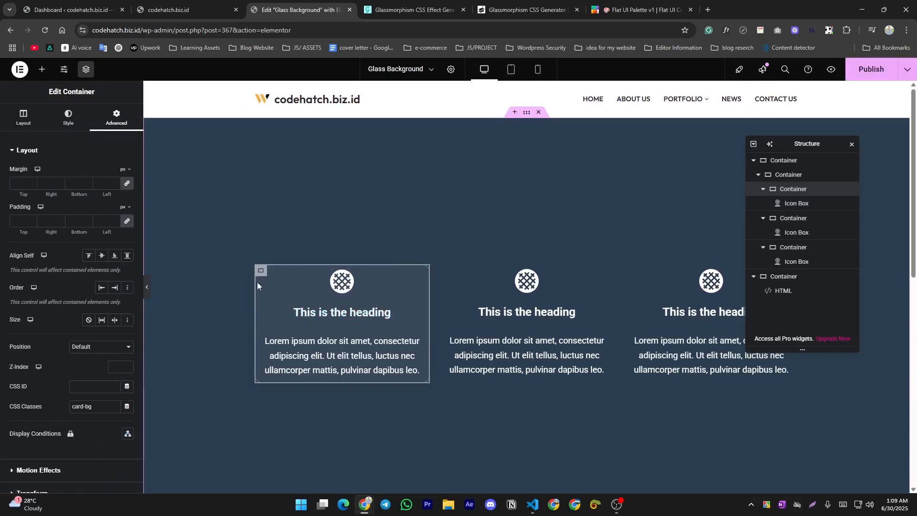
Copy the first card's container and paste its style onto the second and third card containers.
{"action": "right_click", "coordinate": [788, 189]}
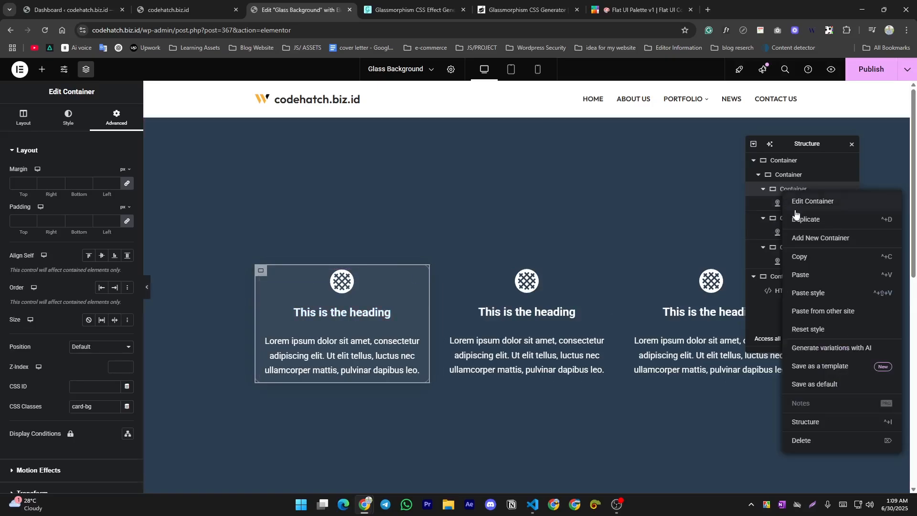
{"action": "left_click", "coordinate": [813, 257]}
{"action": "right_click", "coordinate": [451, 274]}
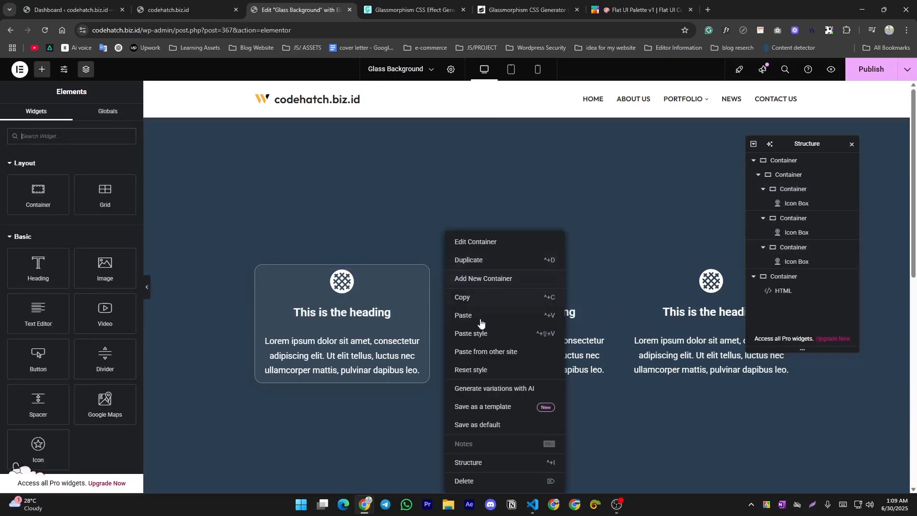
{"action": "left_click", "coordinate": [481, 321]}
{"action": "right_click", "coordinate": [655, 276]}
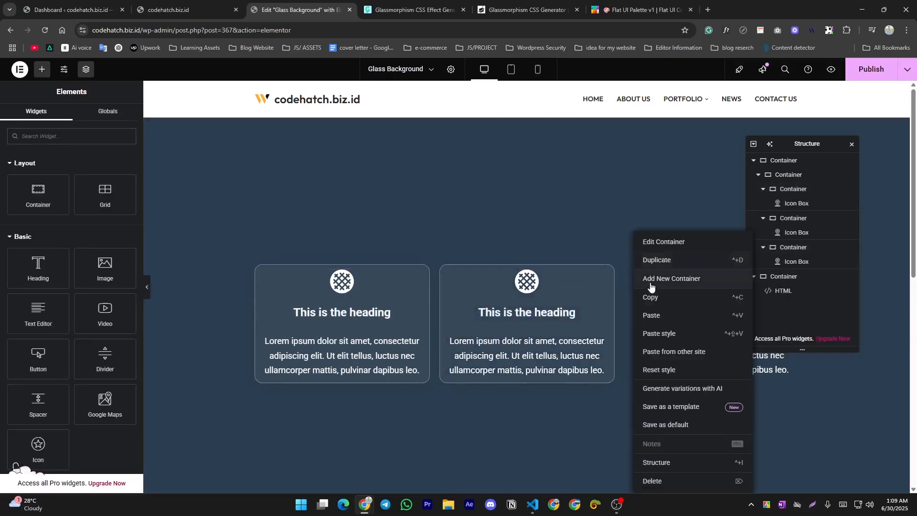
{"action": "left_click", "coordinate": [651, 329]}
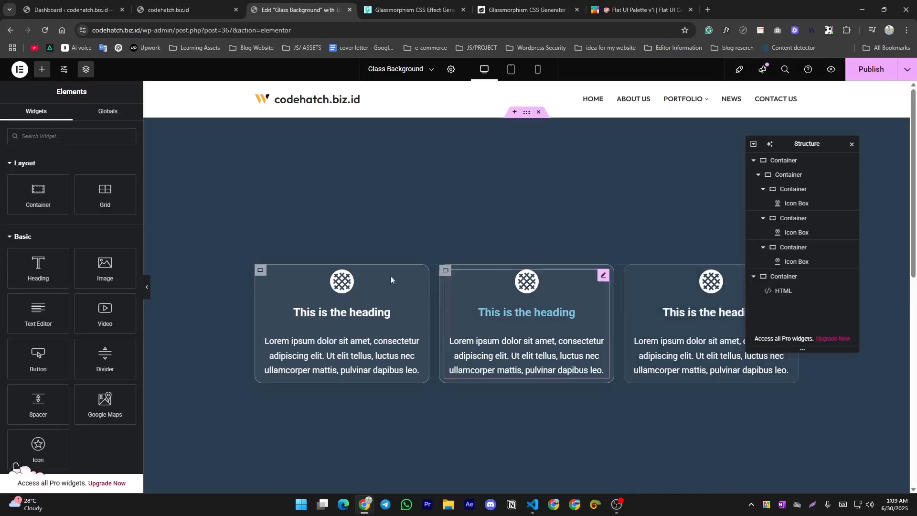
Preview the three glass cards on the page with the editing panel hidden.
{"action": "left_click", "coordinate": [147, 287]}
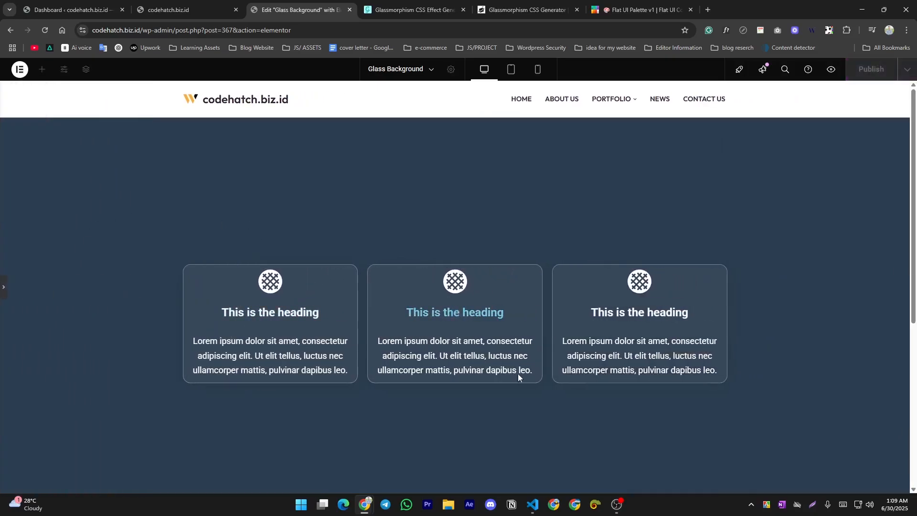
{"action": "scroll", "coordinate": [456, 333], "scroll_direction": "down", "scroll_amount": 3}
{"action": "scroll", "coordinate": [305, 297], "scroll_direction": "up", "scroll_amount": 3}
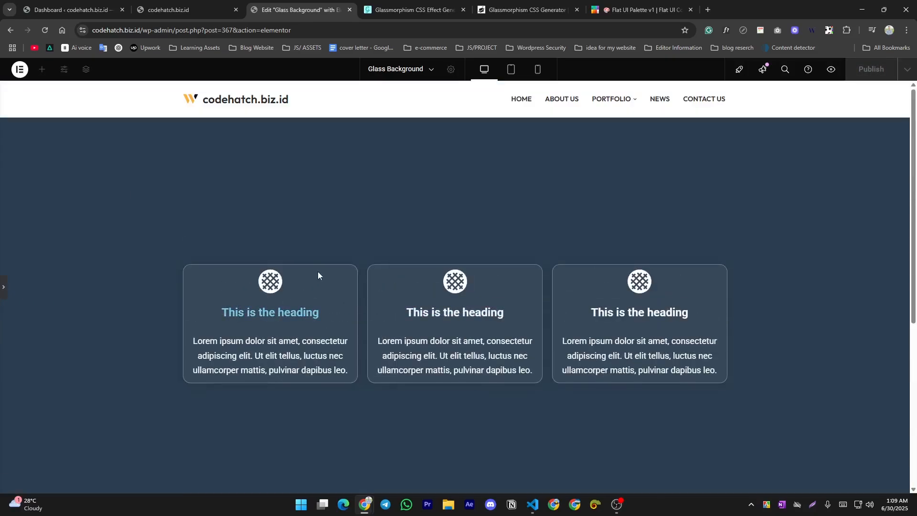
{"action": "scroll", "coordinate": [317, 271], "scroll_direction": "down", "scroll_amount": 4}
{"action": "scroll", "coordinate": [426, 308], "scroll_direction": "up", "scroll_amount": 1}
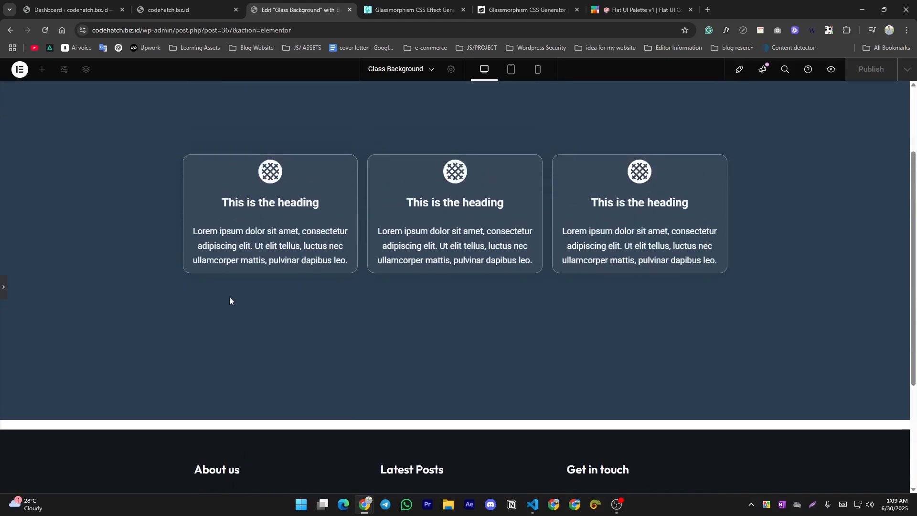
{"action": "scroll", "coordinate": [229, 299], "scroll_direction": "up", "scroll_amount": 3}
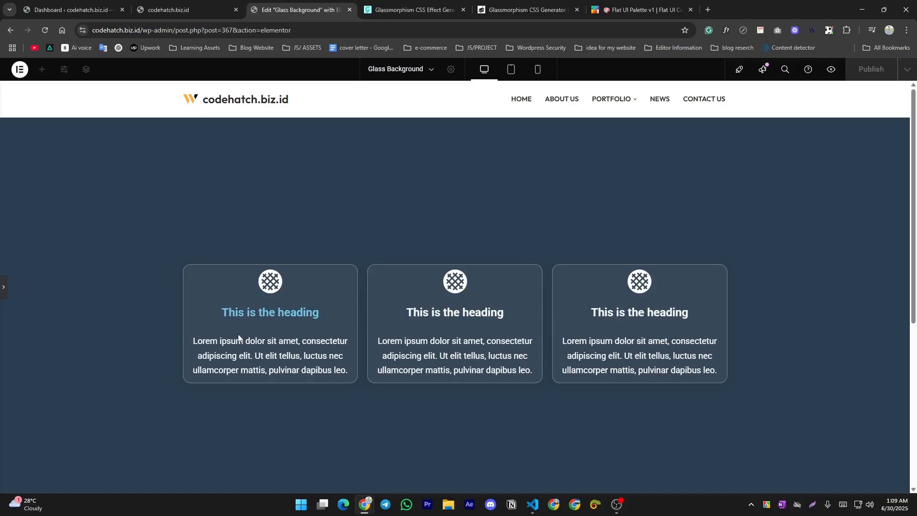
Switch to the css.glass generator, try a background transparency of 0.47, and return to the Elementor editor.
{"action": "left_click", "coordinate": [404, 10]}
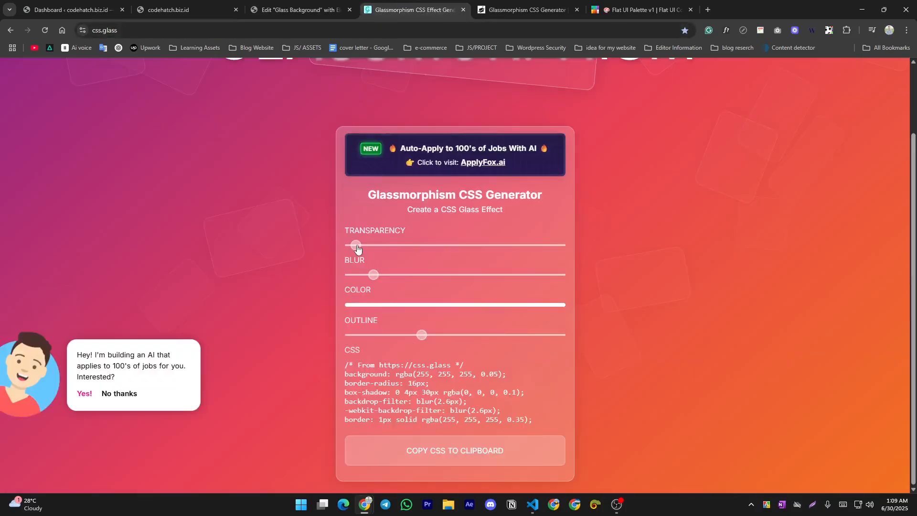
{"action": "left_click_drag", "start_coordinate": [357, 246], "coordinate": [447, 245]}
{"action": "scroll", "coordinate": [453, 287], "scroll_direction": "up", "scroll_amount": 2}
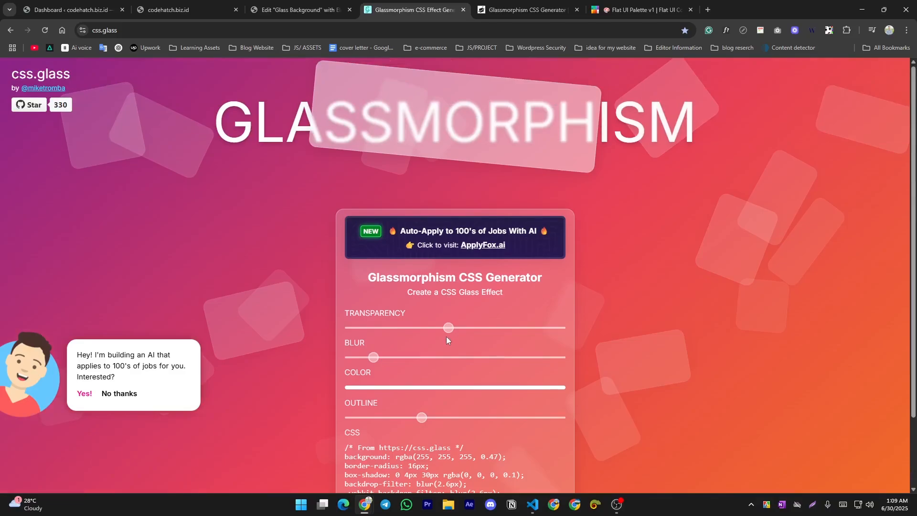
{"action": "left_click_drag", "start_coordinate": [447, 337], "coordinate": [341, 335]}
{"action": "left_click", "coordinate": [292, 8]}
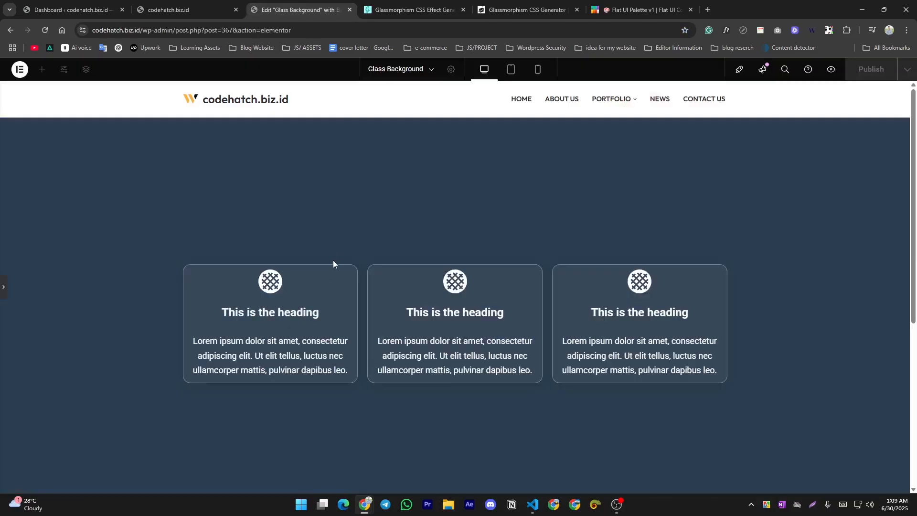
Open the HTML widget below the cards and review its .card-bg CSS alongside the card section.
{"action": "left_click", "coordinate": [4, 289]}
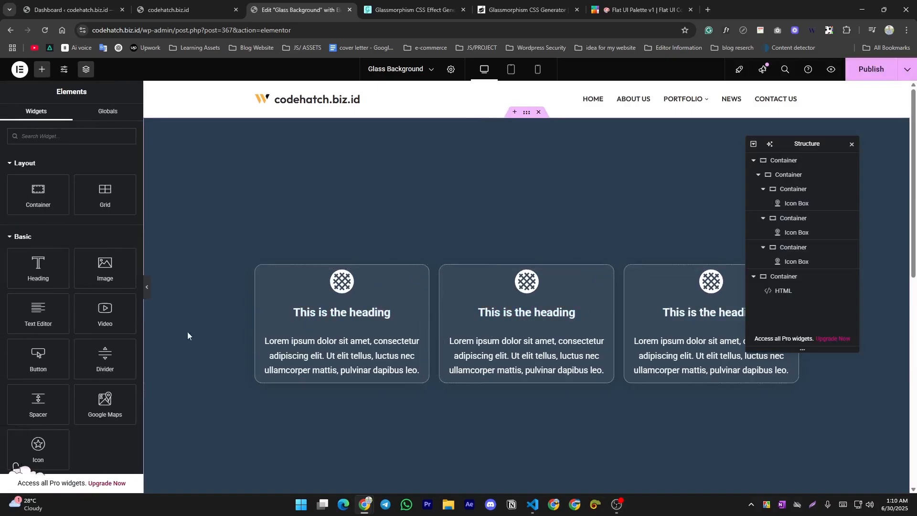
{"action": "scroll", "coordinate": [436, 358], "scroll_direction": "down", "scroll_amount": 2}
{"action": "scroll", "coordinate": [436, 362], "scroll_direction": "down", "scroll_amount": 3}
{"action": "left_click", "coordinate": [438, 324]}
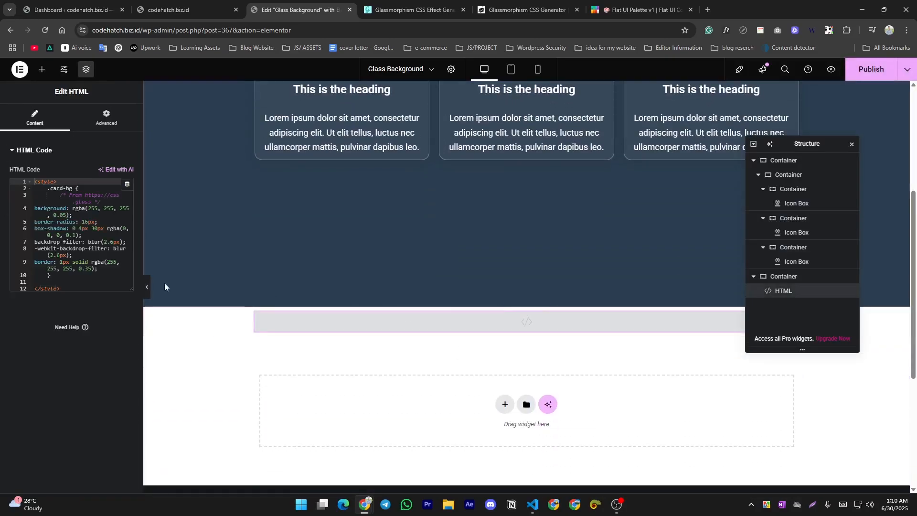
{"action": "scroll", "coordinate": [374, 225], "scroll_direction": "up", "scroll_amount": 5}
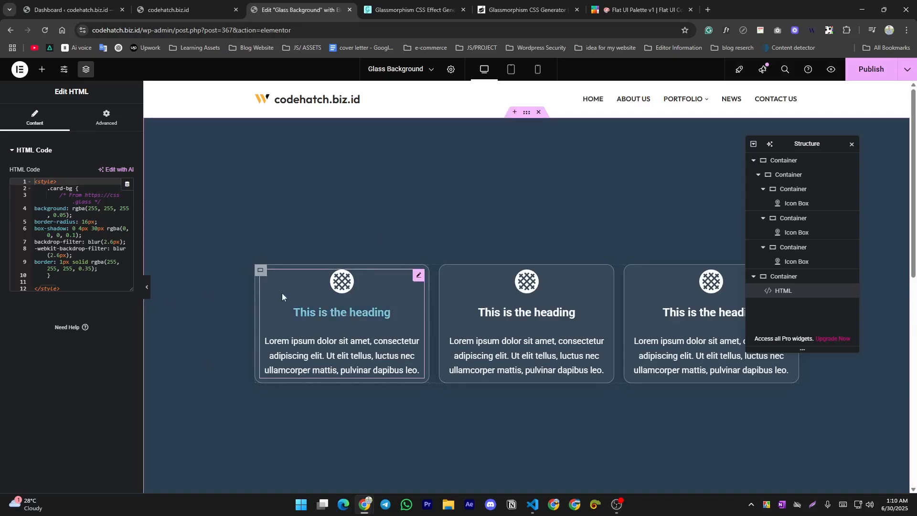
{"action": "scroll", "coordinate": [413, 356], "scroll_direction": "down", "scroll_amount": 5}
{"action": "scroll", "coordinate": [231, 364], "scroll_direction": "up", "scroll_amount": 5}
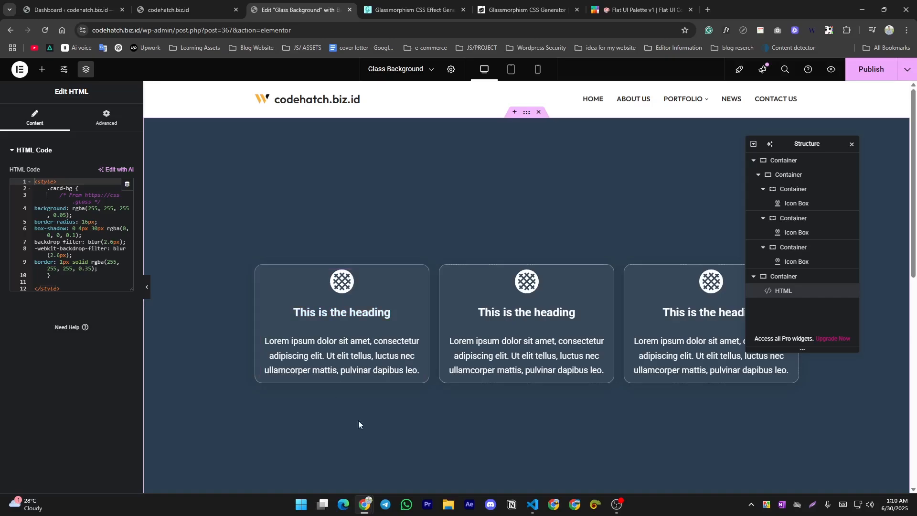
{"action": "left_click", "coordinate": [148, 290]}
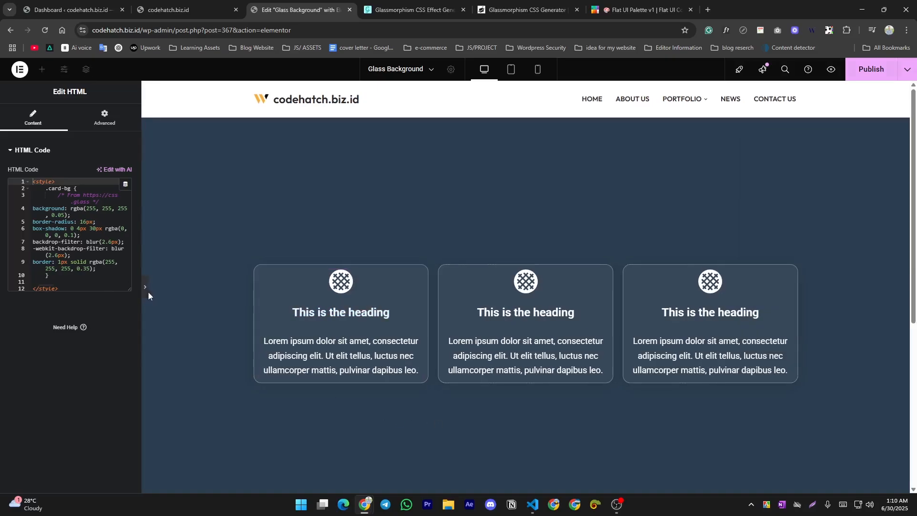
{"action": "left_click", "coordinate": [5, 288]}
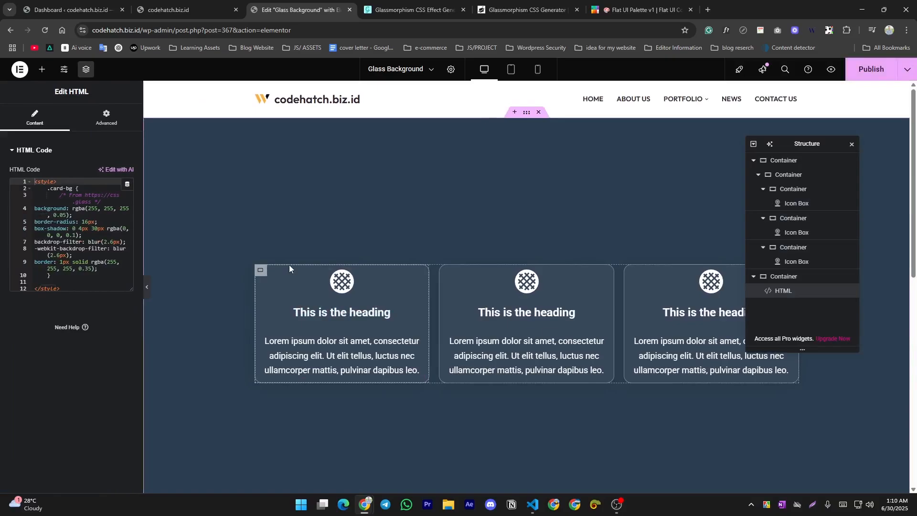
{"action": "left_click", "coordinate": [66, 277]}
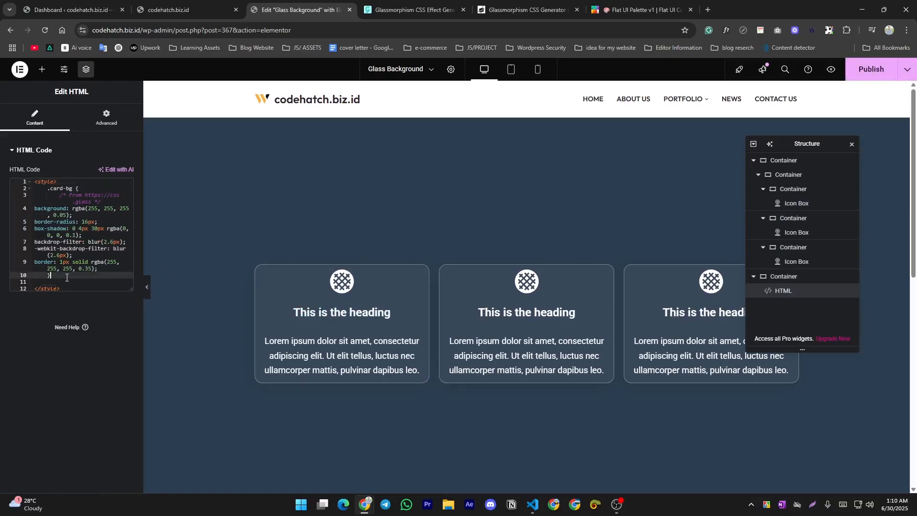
{"action": "left_click", "coordinate": [57, 182]}
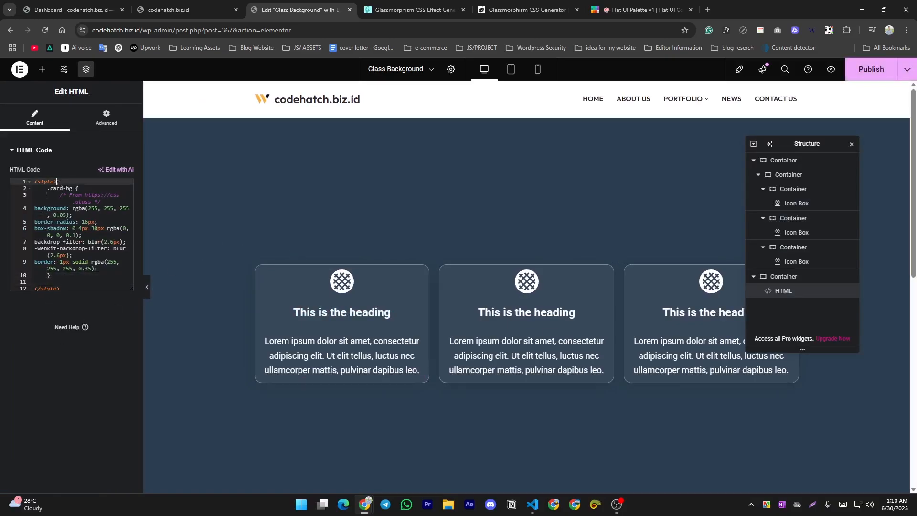
{"action": "left_click", "coordinate": [72, 277]}
{"action": "left_click", "coordinate": [57, 283]}
{"action": "left_click", "coordinate": [58, 277]}
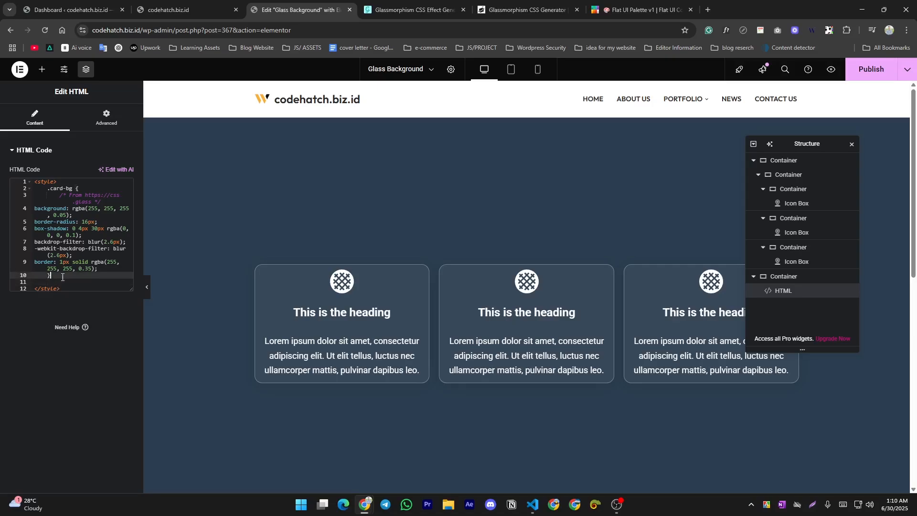
{"action": "left_click", "coordinate": [58, 182]}
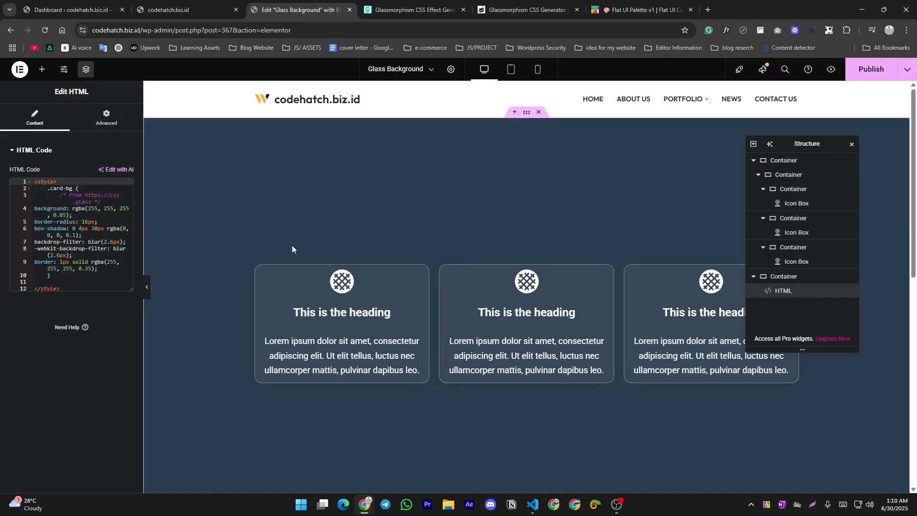
{"action": "mouse_move", "coordinate": [697, 103]}
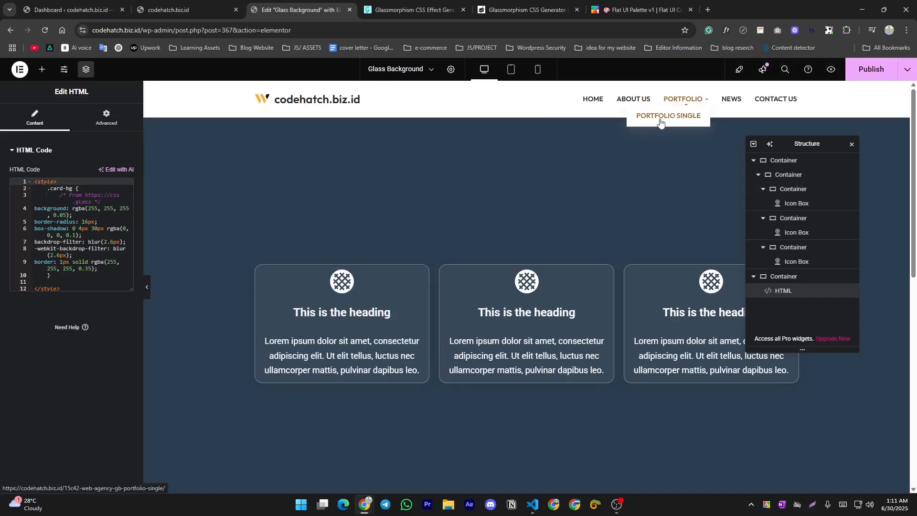